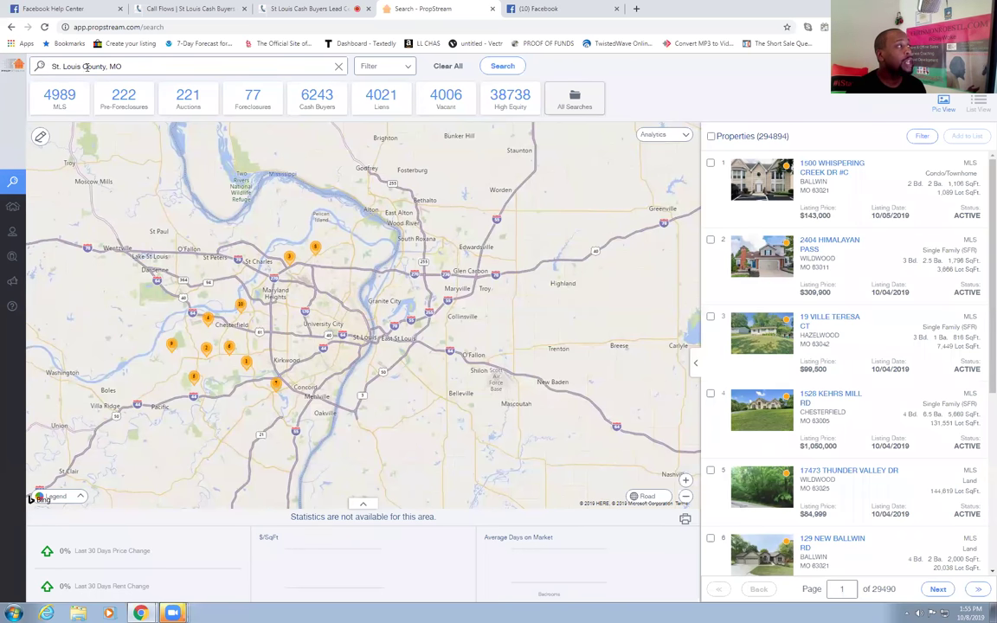
Search St. Louis County, MO and filter the properties to the MLS list type
left_click(504, 66)
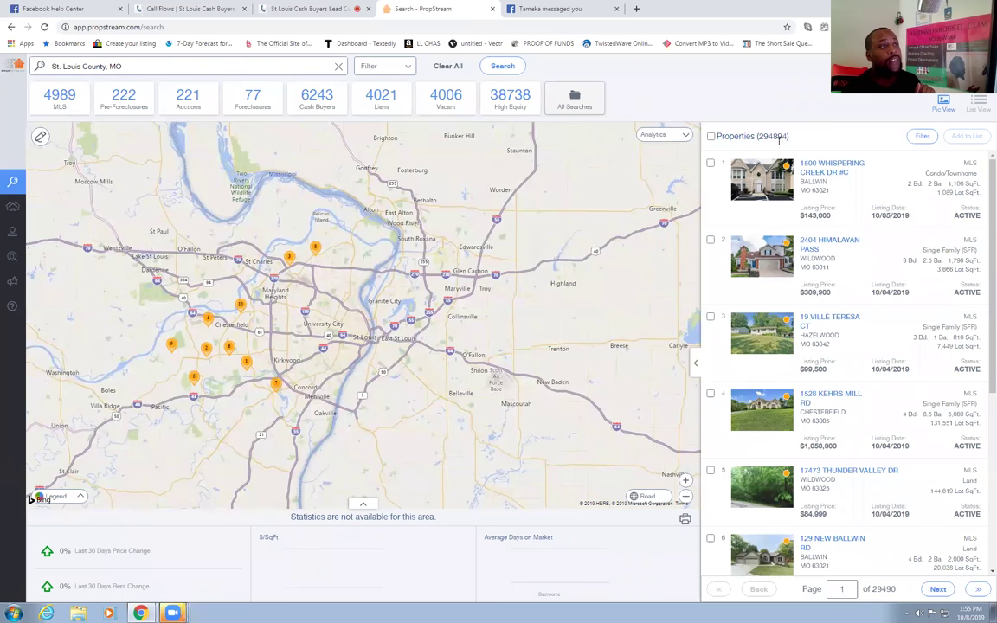
left_click_drag(790, 137, 757, 137)
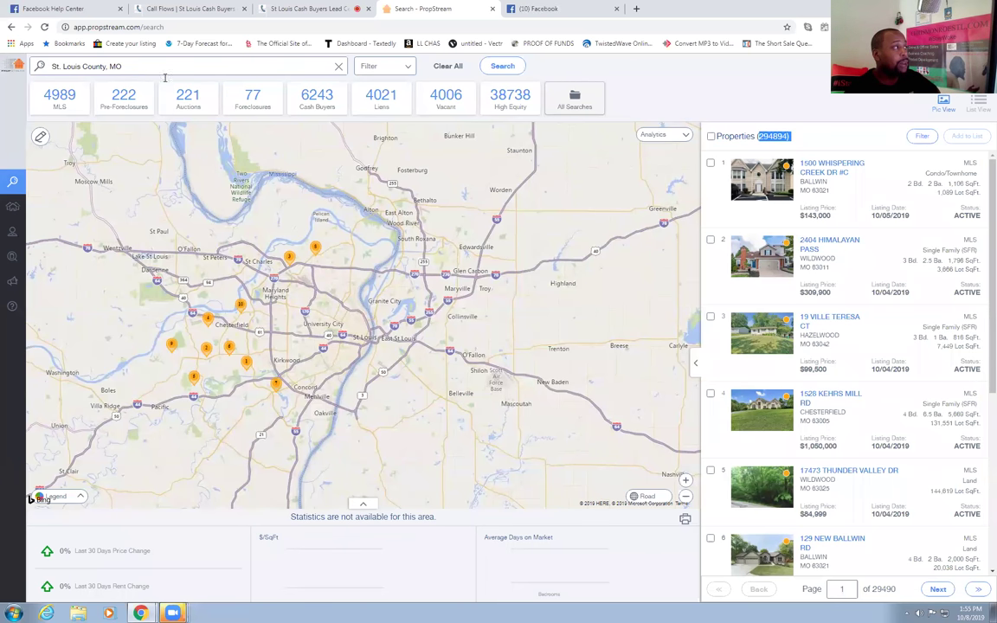
left_click(375, 71)
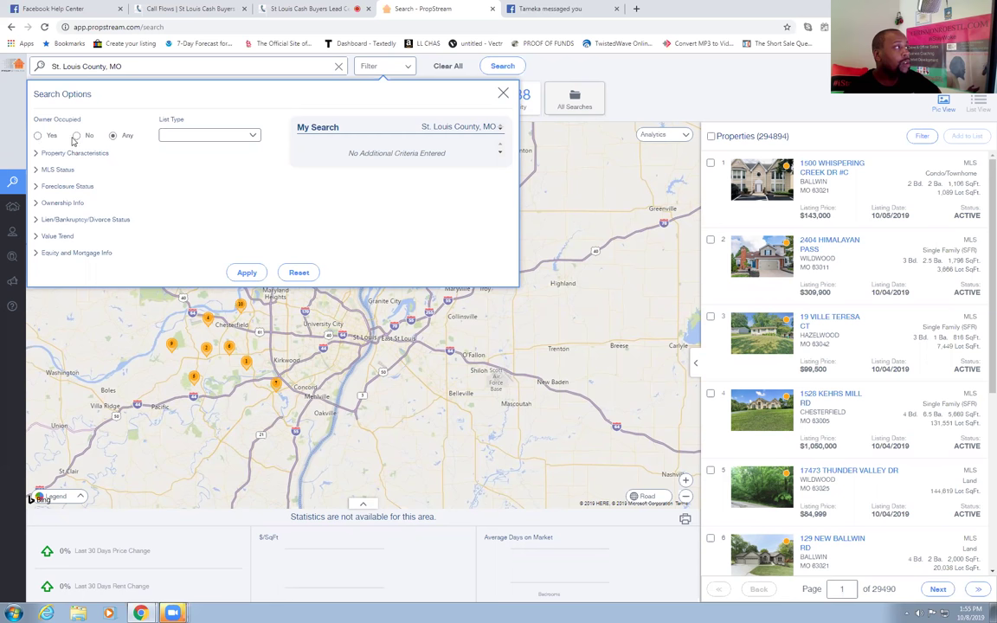
left_click(195, 135)
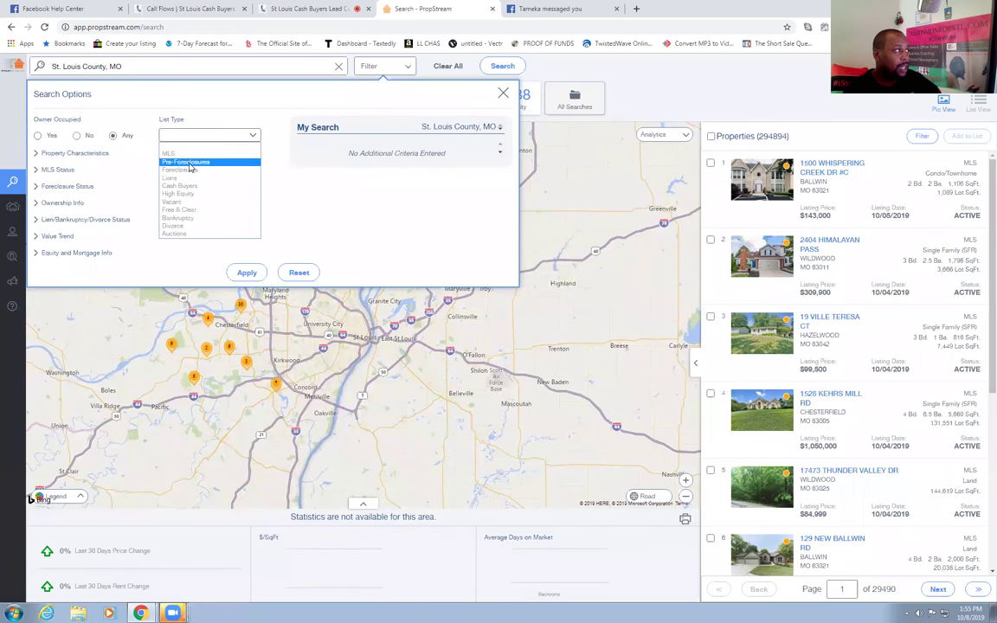
left_click(193, 154)
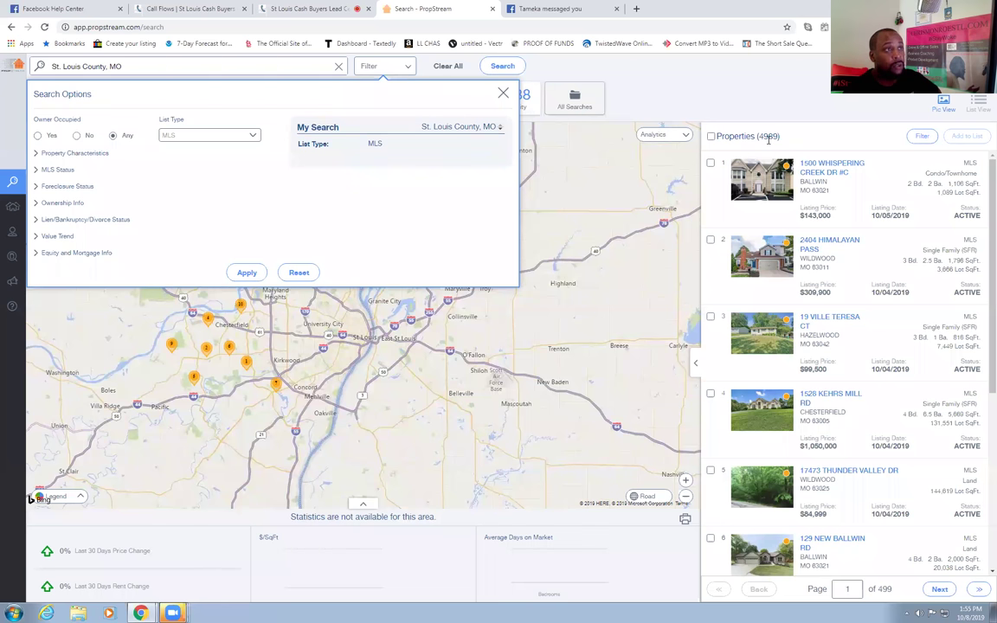
Limit the property characteristics to the Single Family property type with a pool
left_click(85, 156)
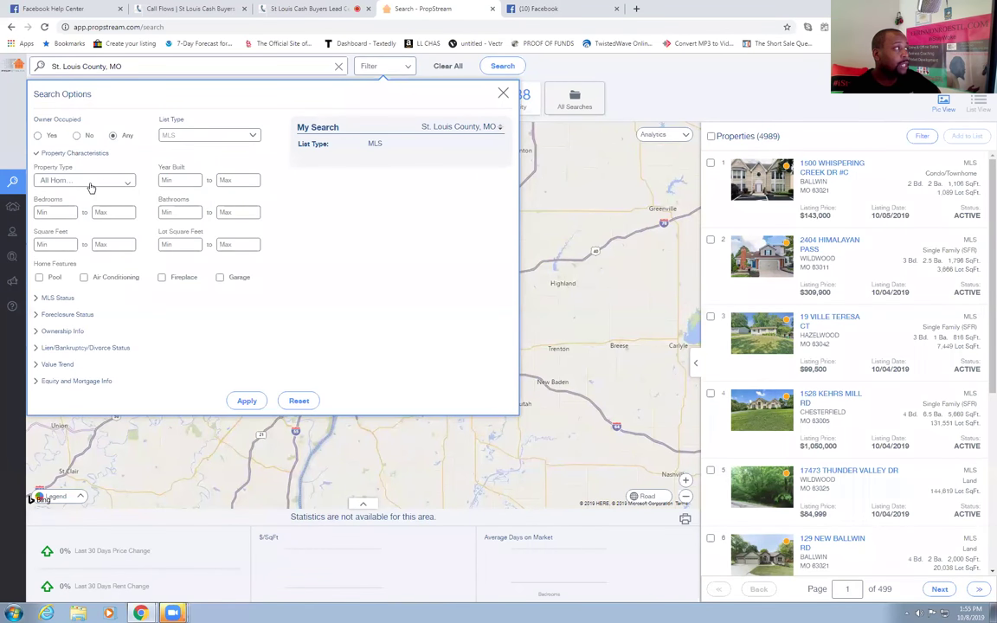
left_click(91, 187)
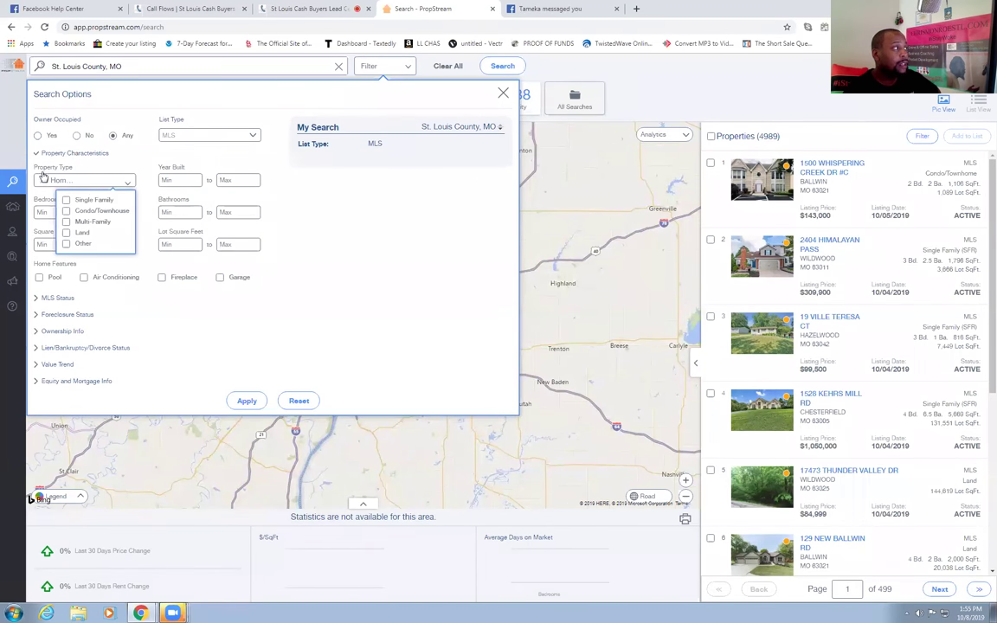
left_click(100, 201)
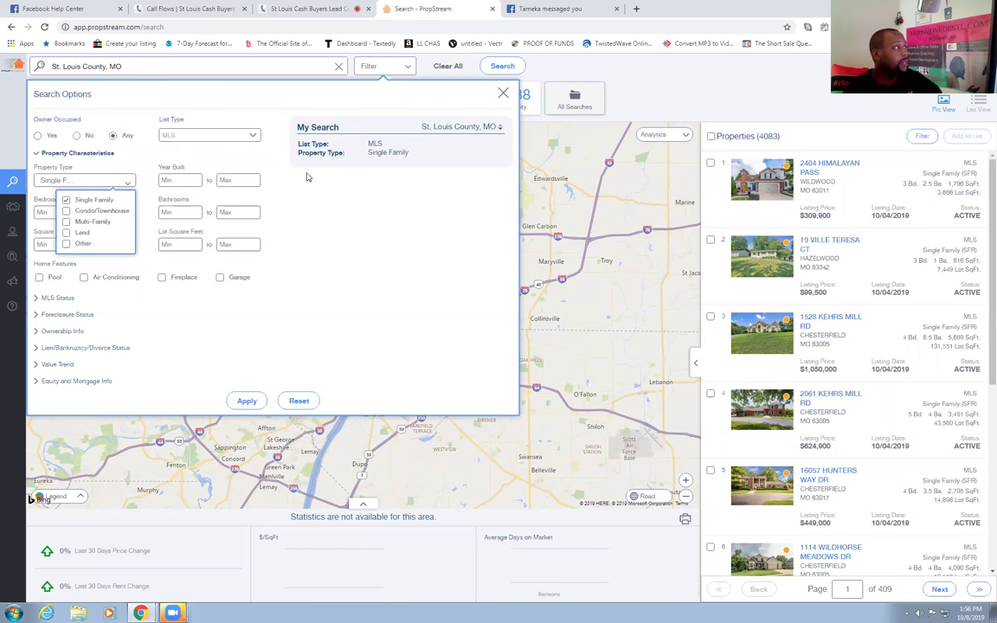
left_click(175, 180)
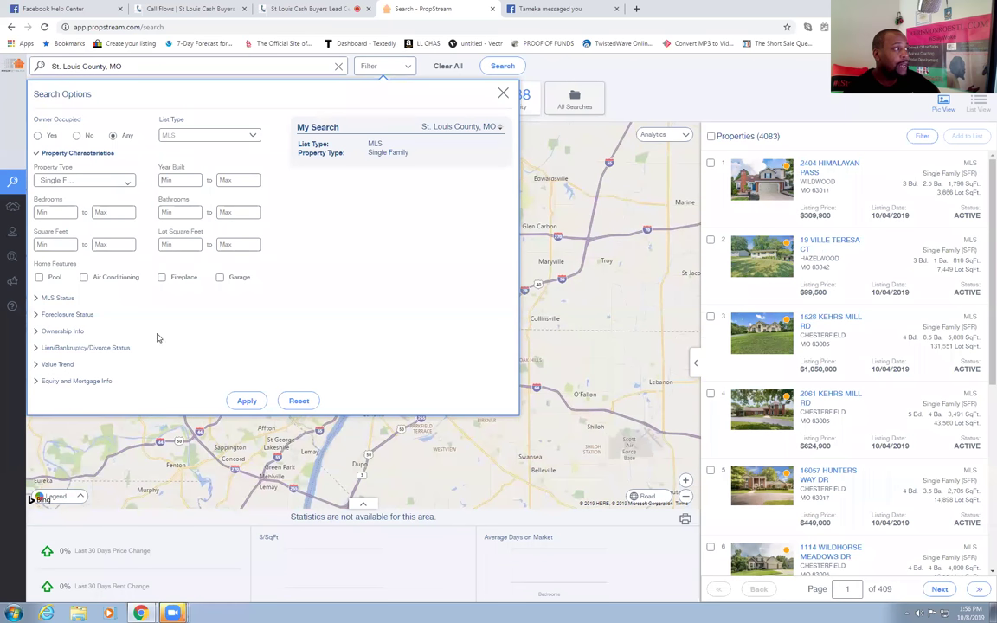
left_click(39, 277)
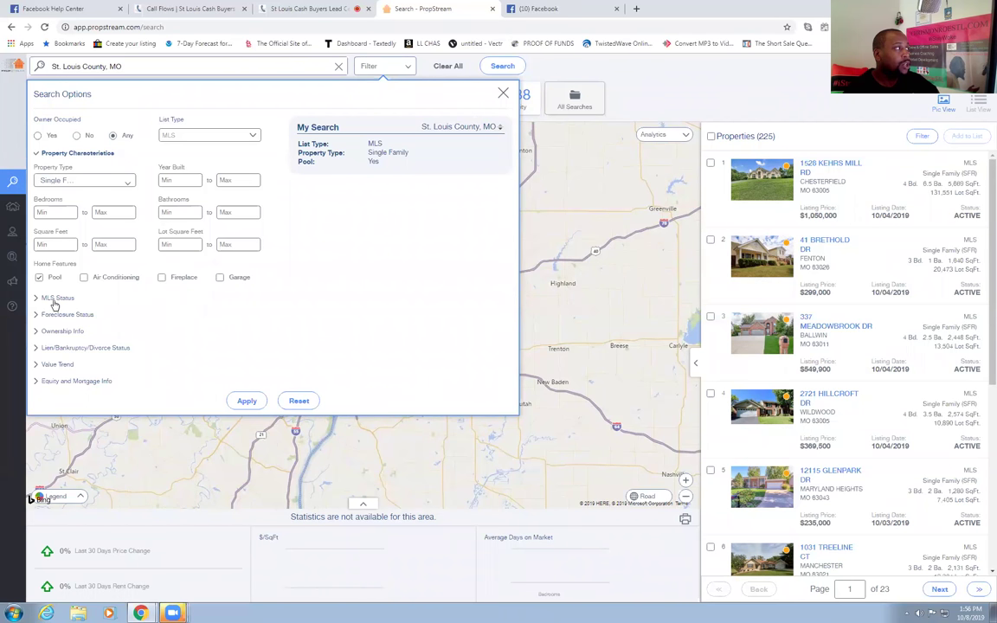
Set the MLS status filter to Fail and On Market to No
left_click(71, 150)
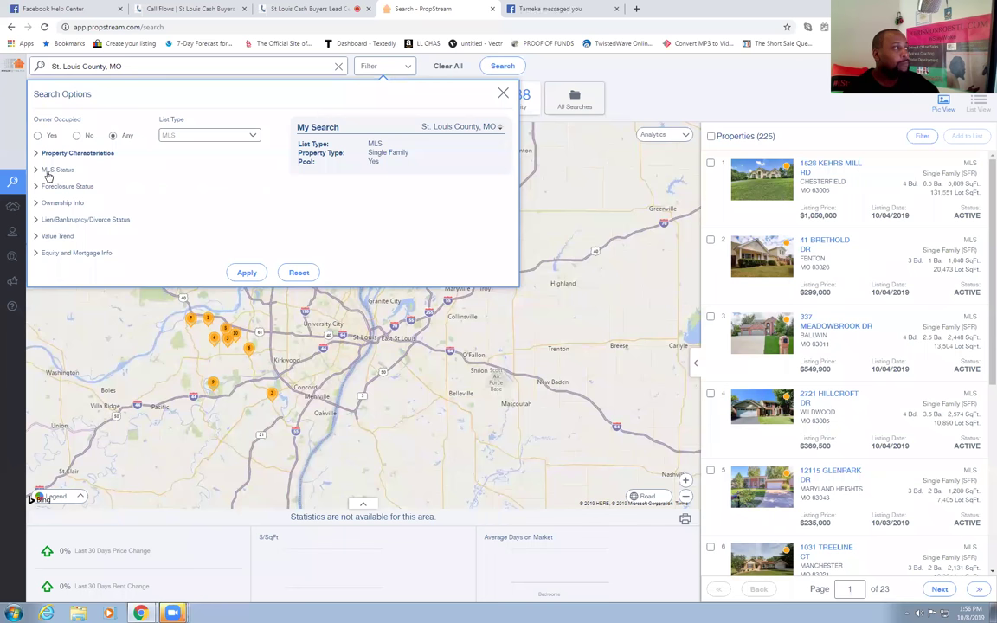
left_click(48, 173)
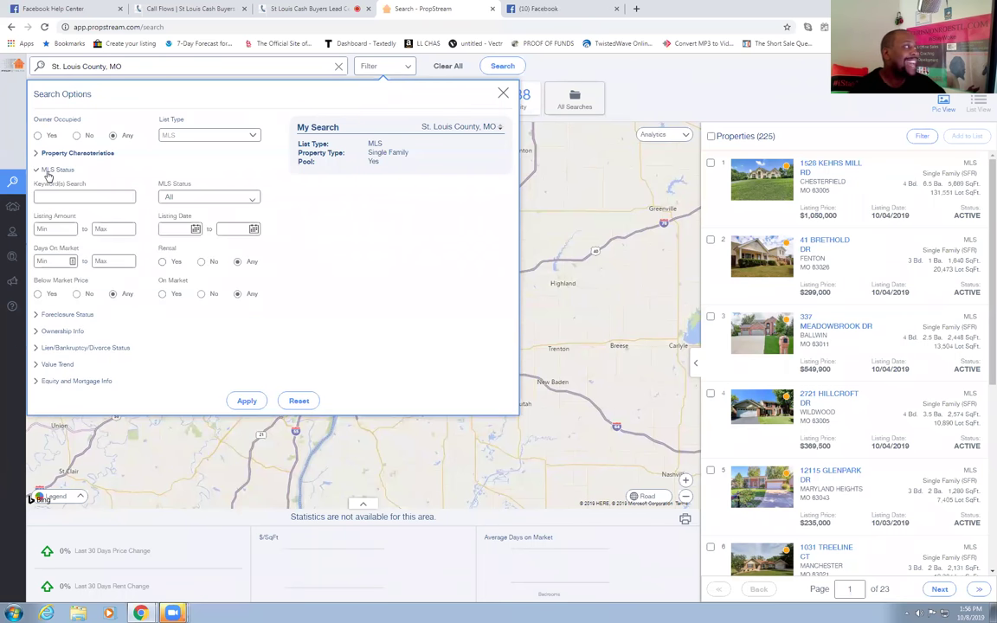
left_click(205, 199)
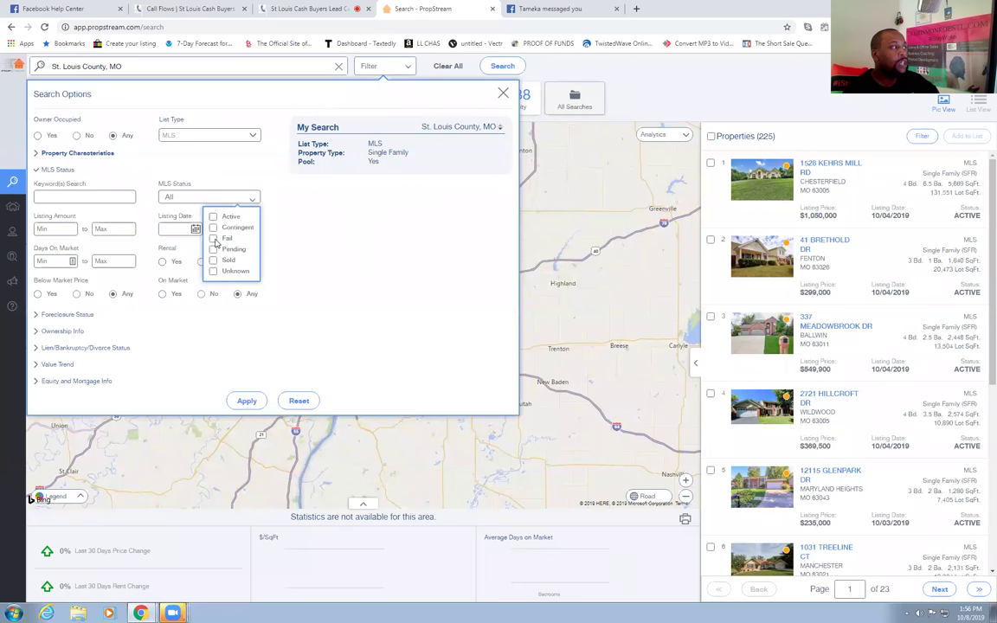
left_click(213, 239)
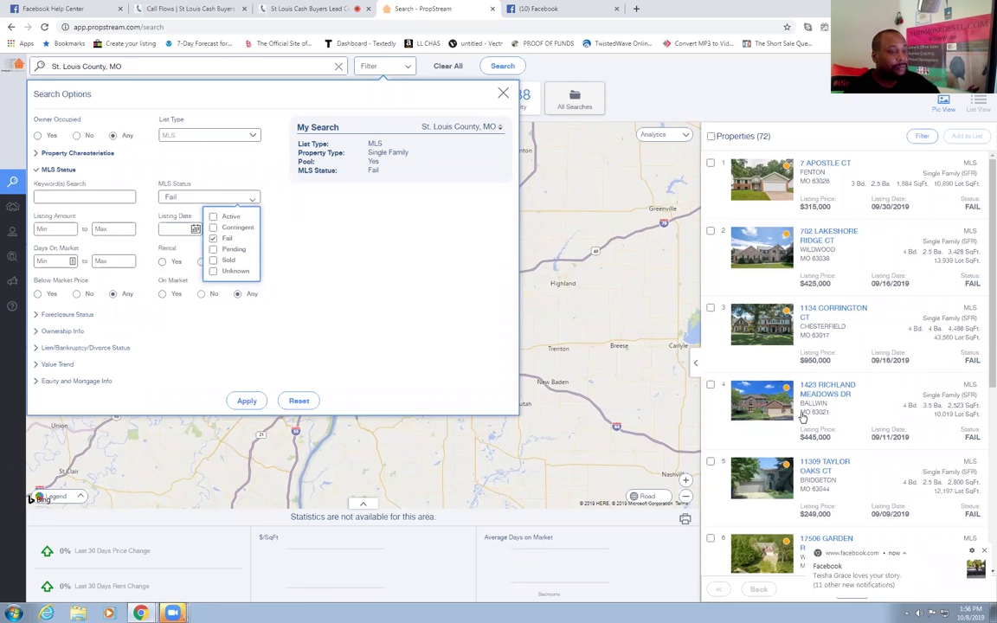
left_click(264, 227)
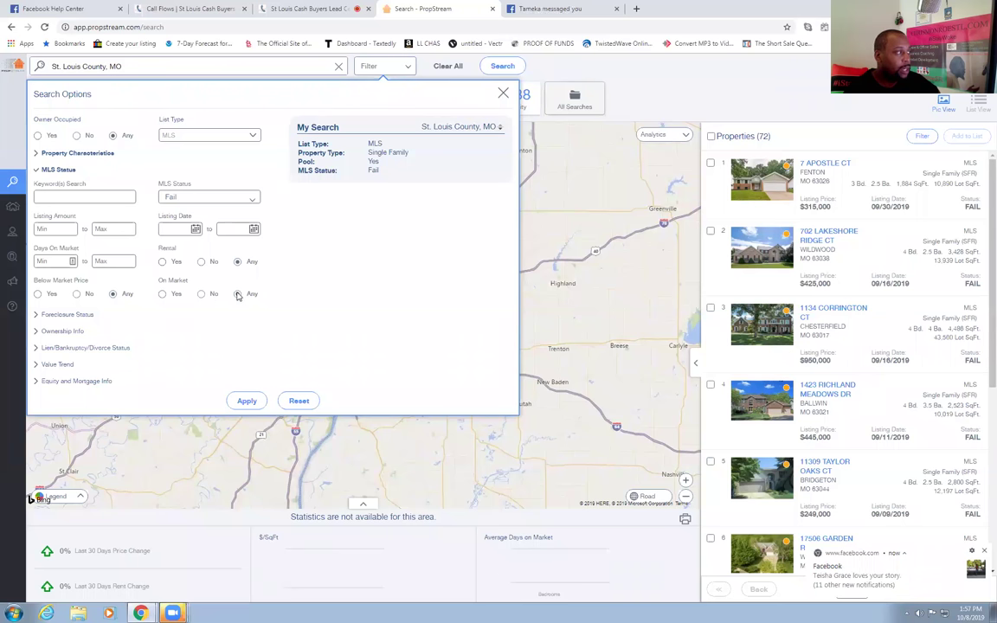
left_click(202, 294)
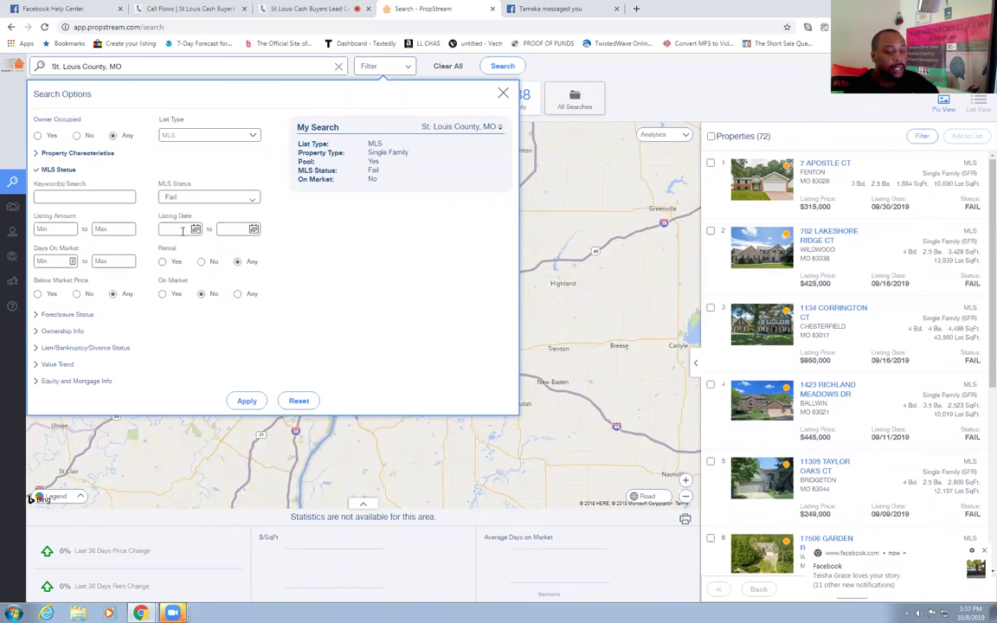
Set the start of the MLS listing date range to 02/01/19, leaving the end date empty
left_click(183, 229)
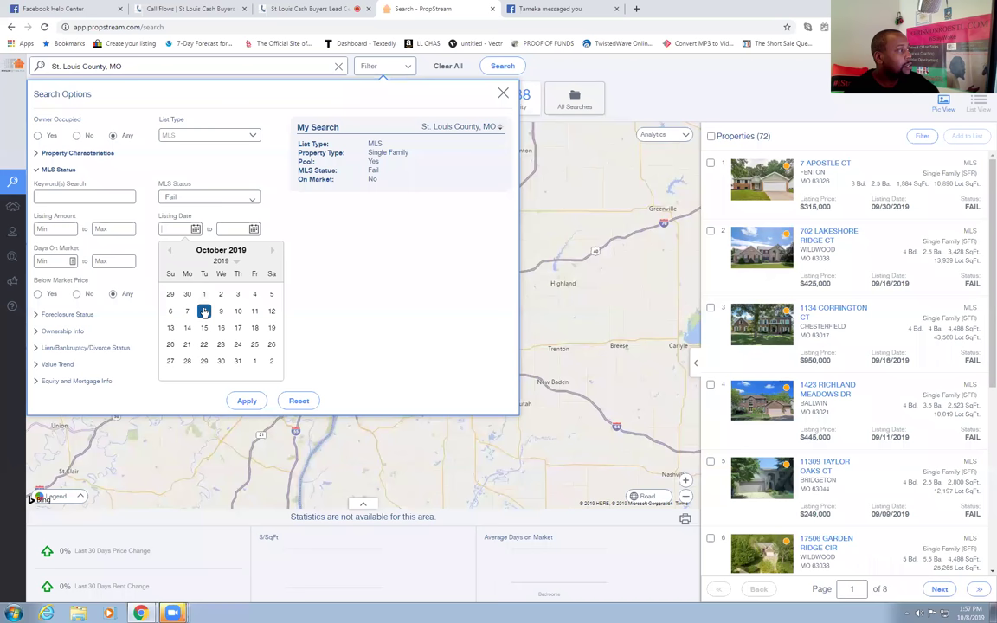
left_click(204, 311)
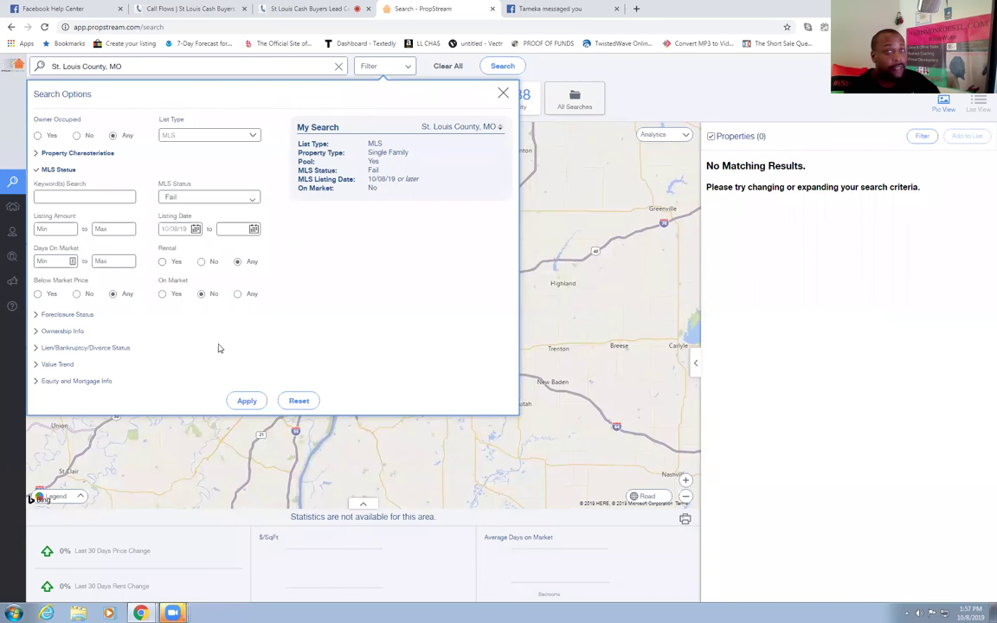
left_click(180, 230)
left_click(170, 251)
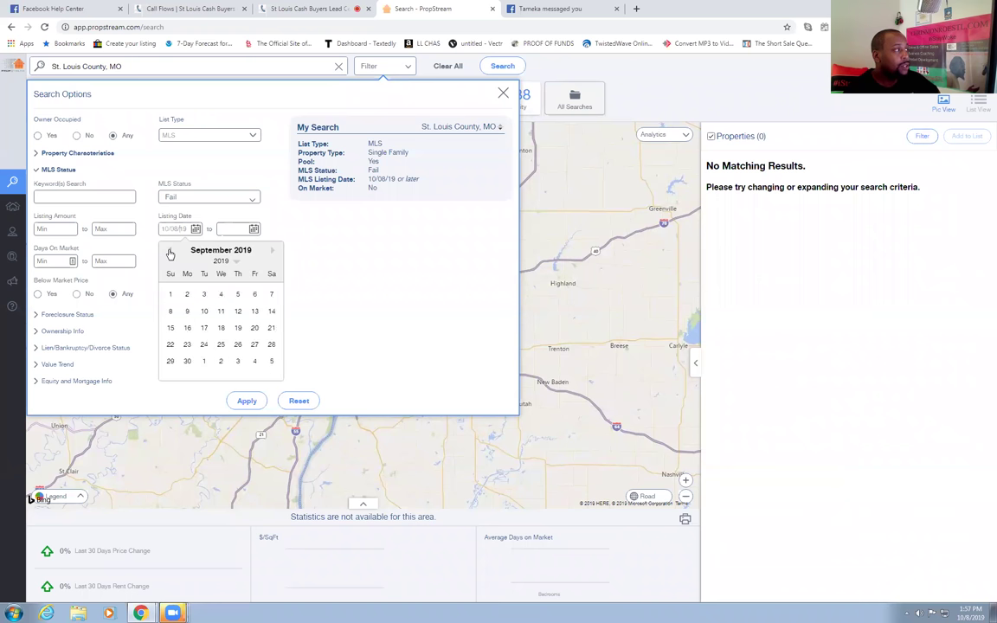
left_click(169, 251)
left_click(169, 251)
left_click(170, 251)
left_click(169, 251)
left_click(169, 251)
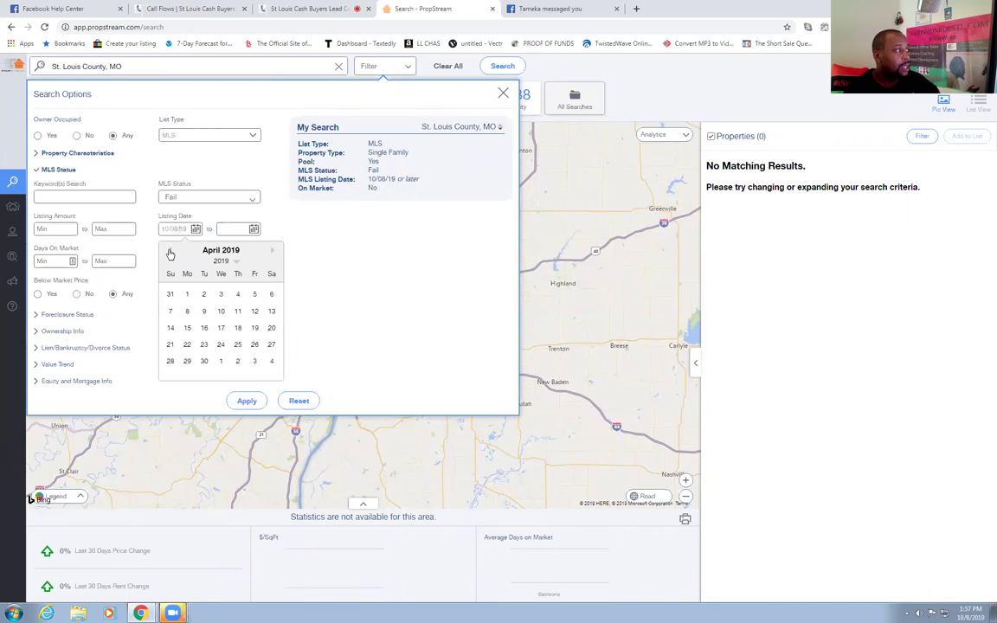
left_click(170, 251)
left_click(170, 251)
left_click(255, 296)
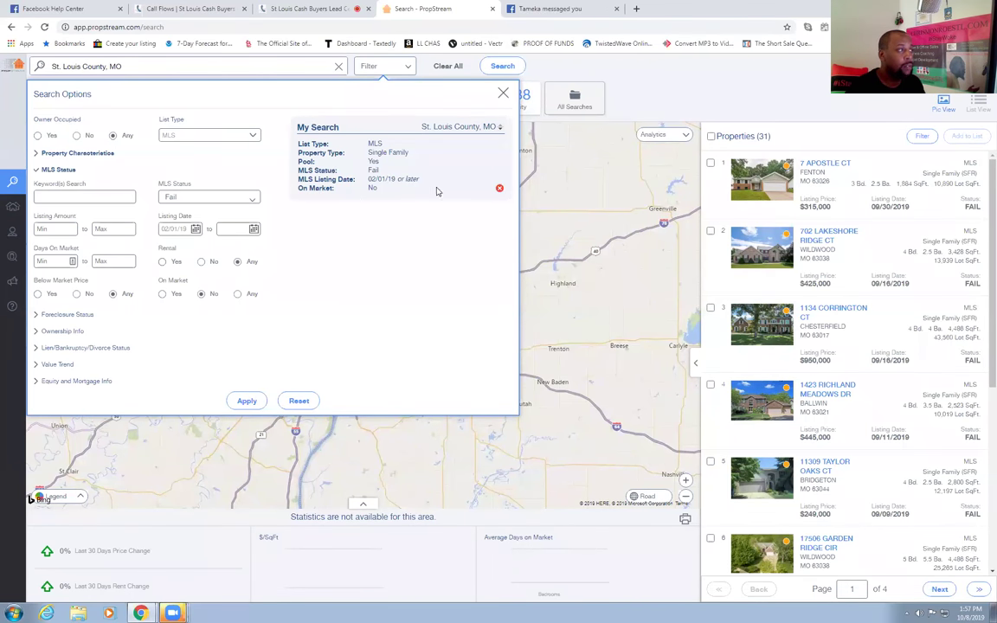
Remove the On Market and Pool criteria from the search
left_click(499, 190)
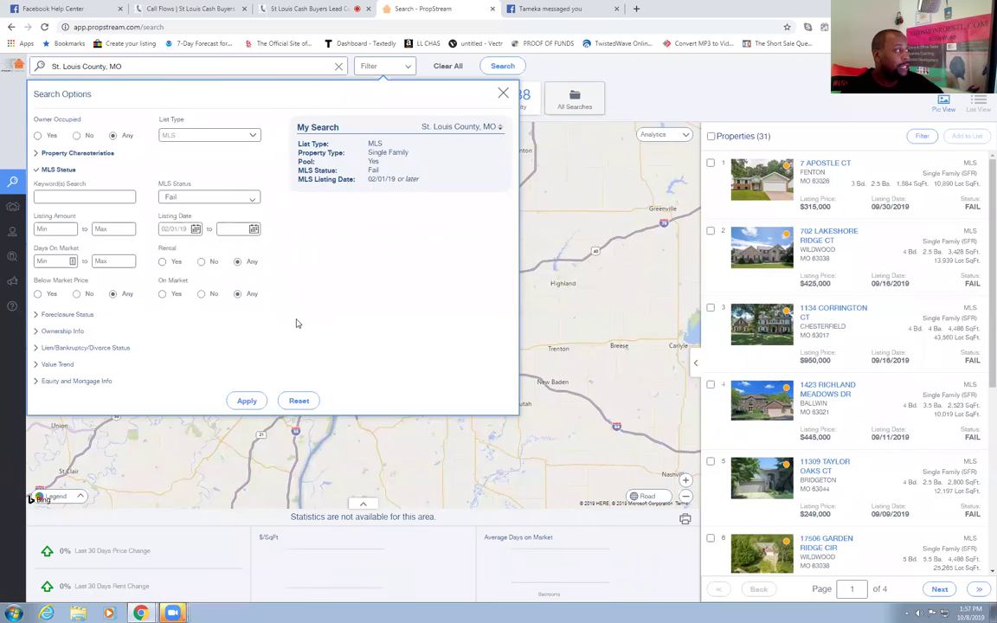
left_click(43, 314)
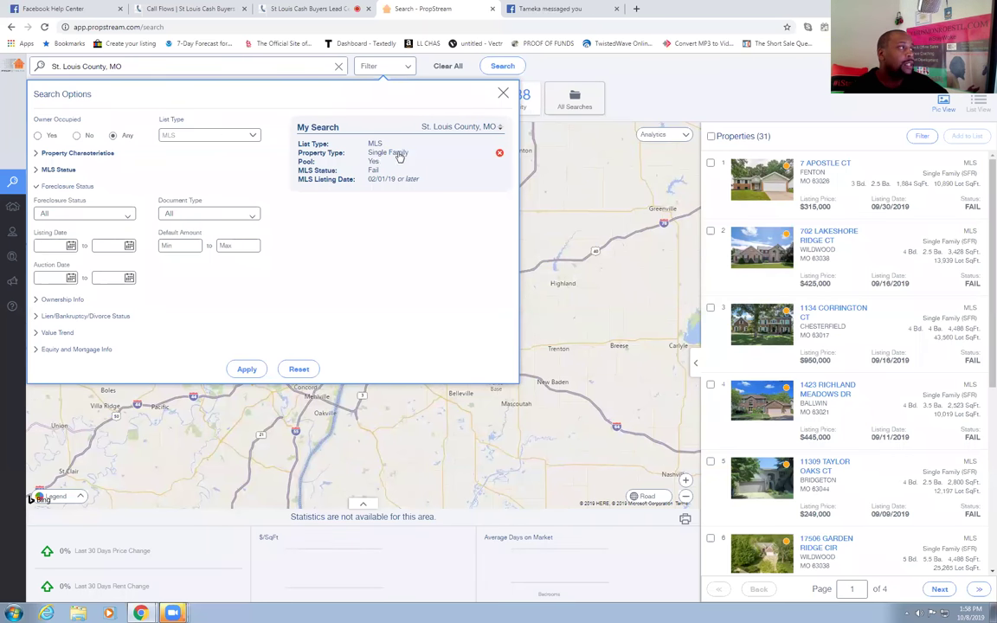
left_click(499, 161)
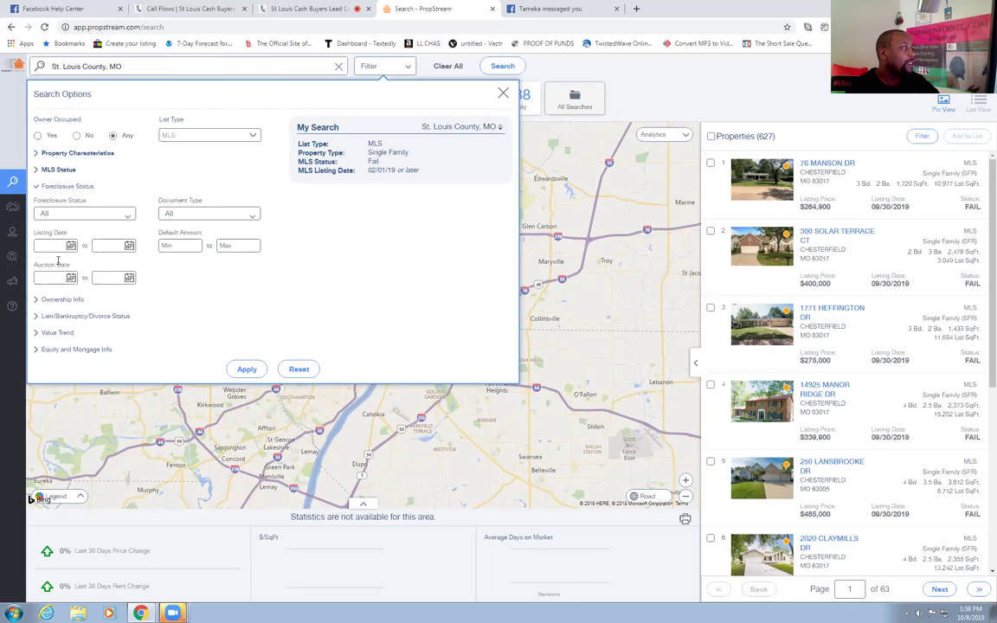
Try the Air Conditioning, Fireplace and Garage home features one at a time, clearing each before trying another
left_click(65, 155)
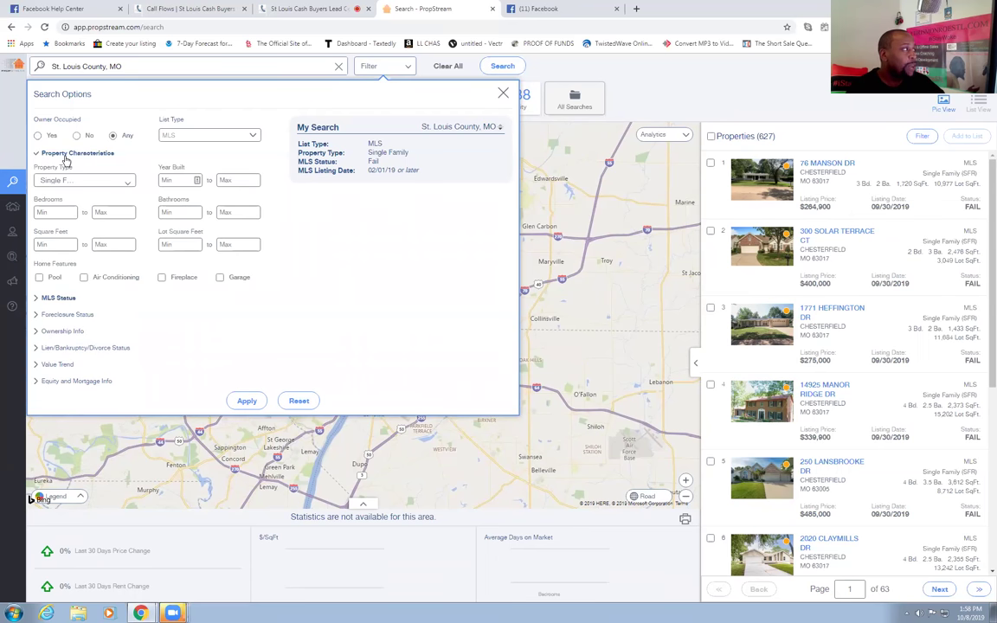
left_click(85, 277)
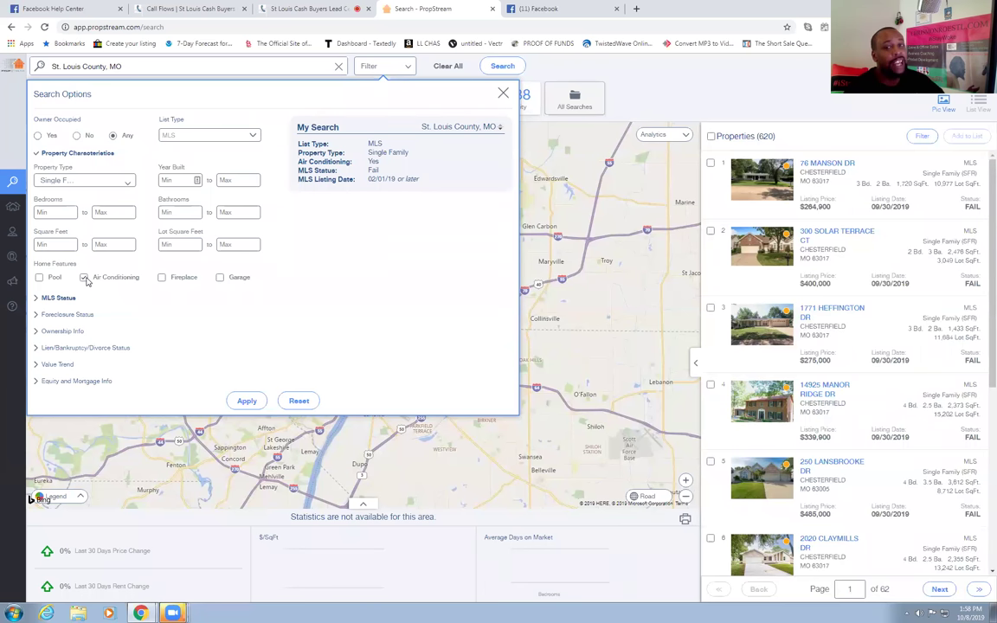
left_click(84, 278)
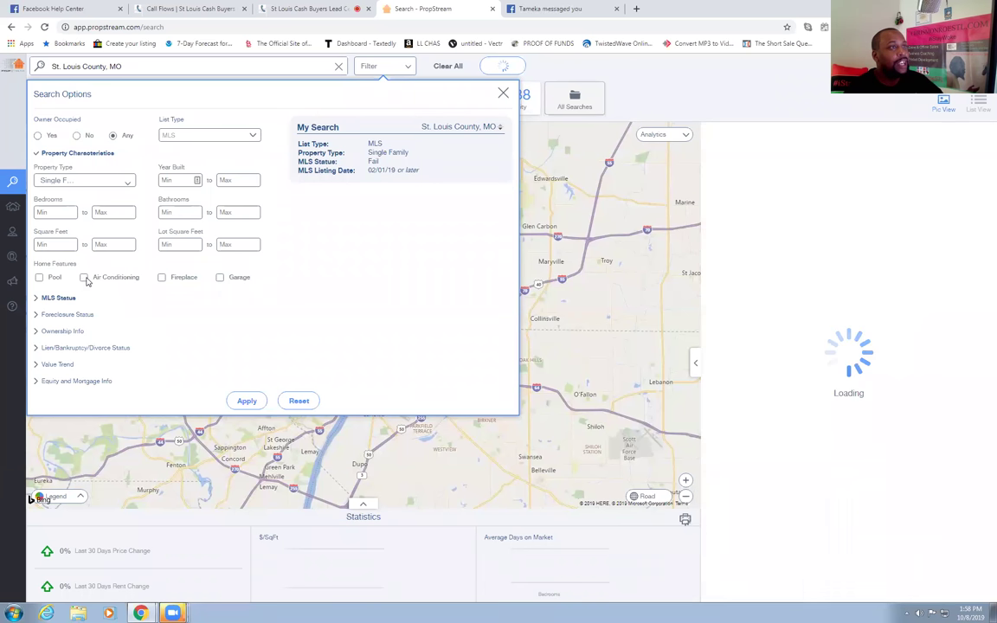
left_click(161, 278)
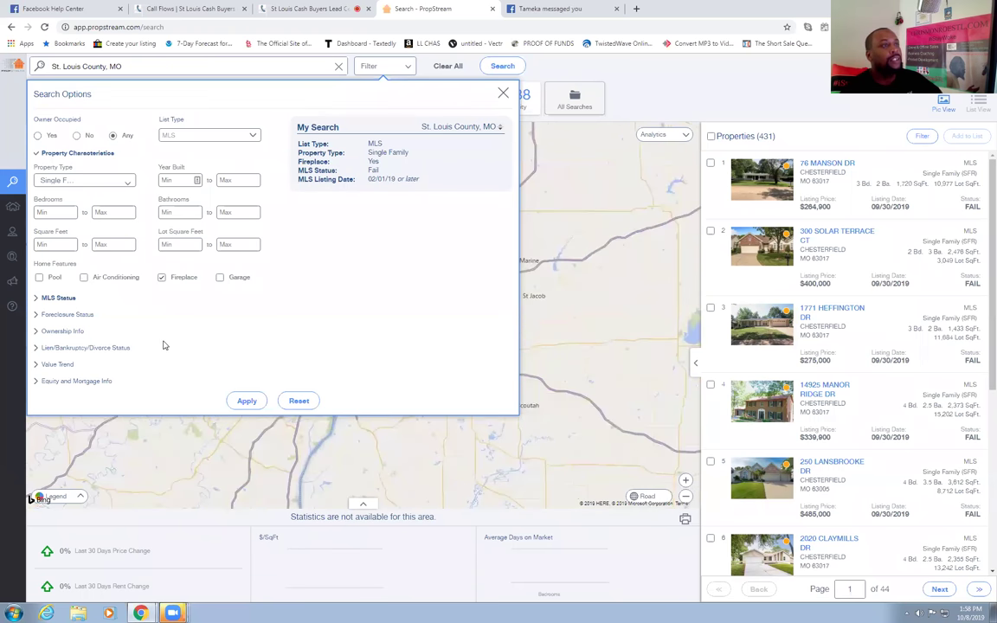
left_click(161, 278)
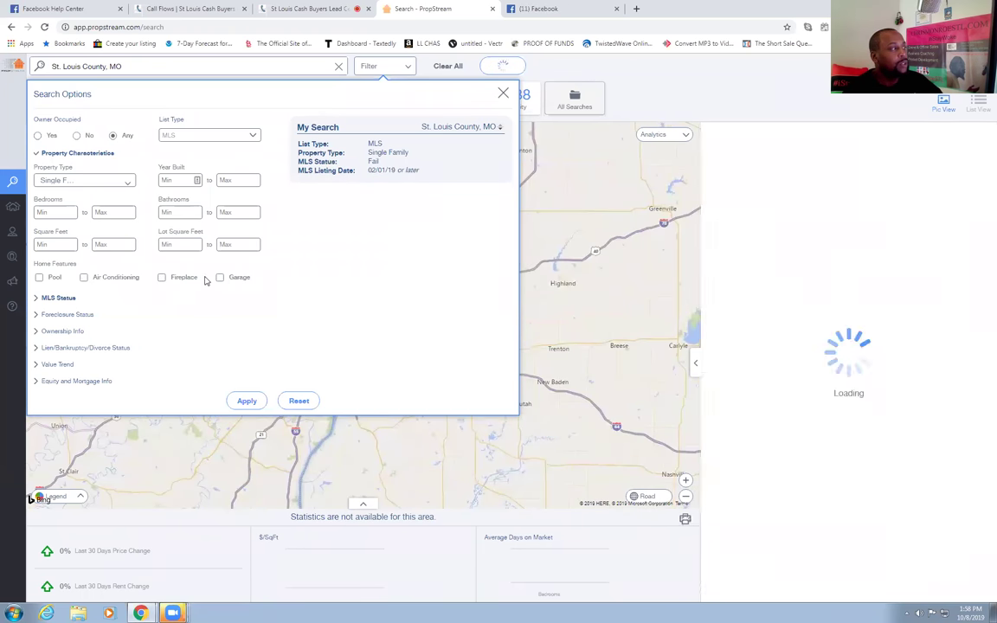
left_click(220, 277)
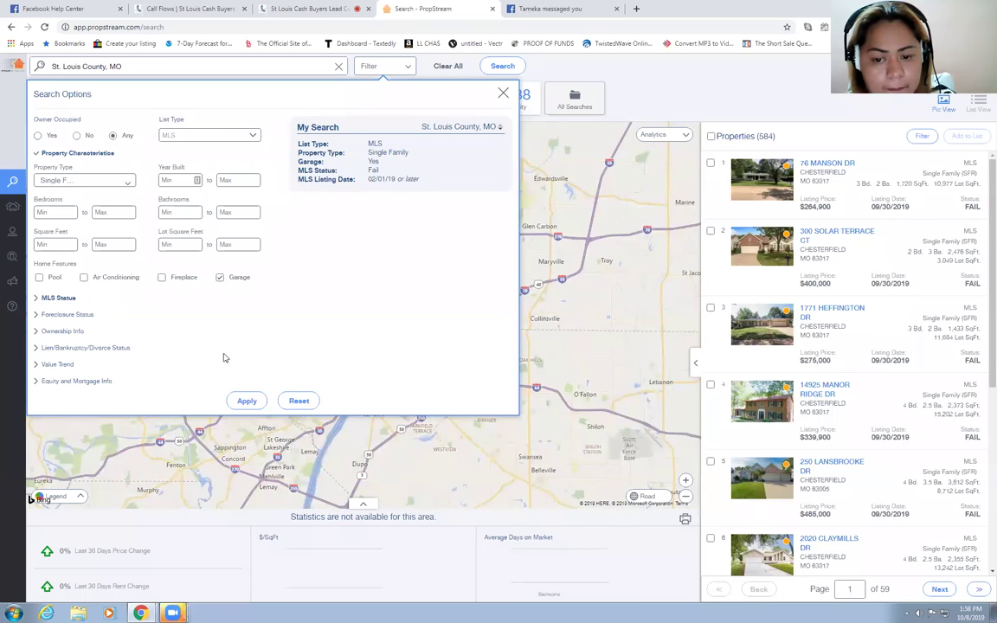
left_click(220, 277)
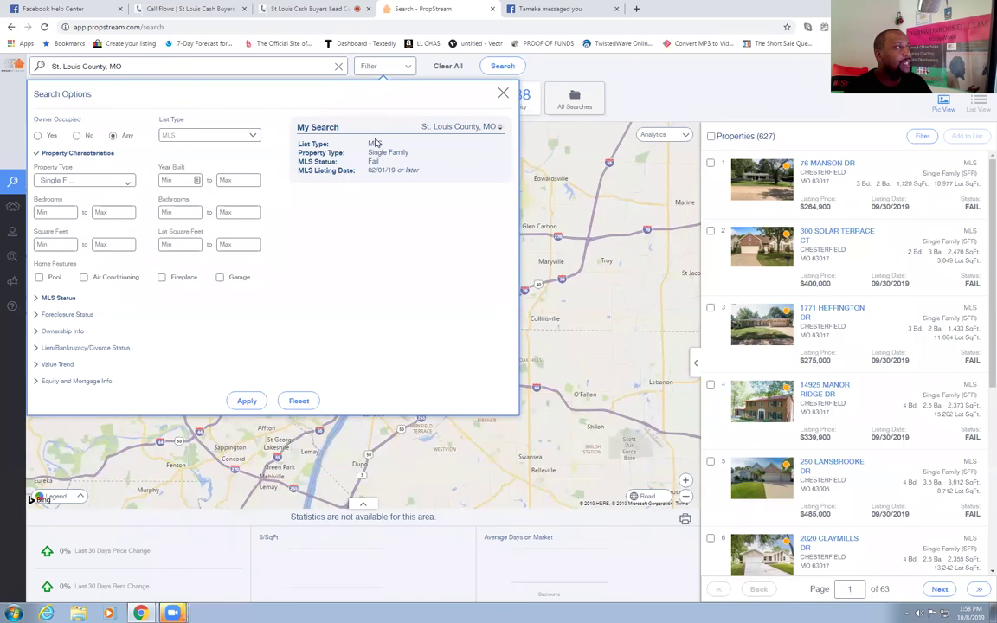
Try adding Condo/Townhouse to the property types, and clear it again
mouse_move(372, 157)
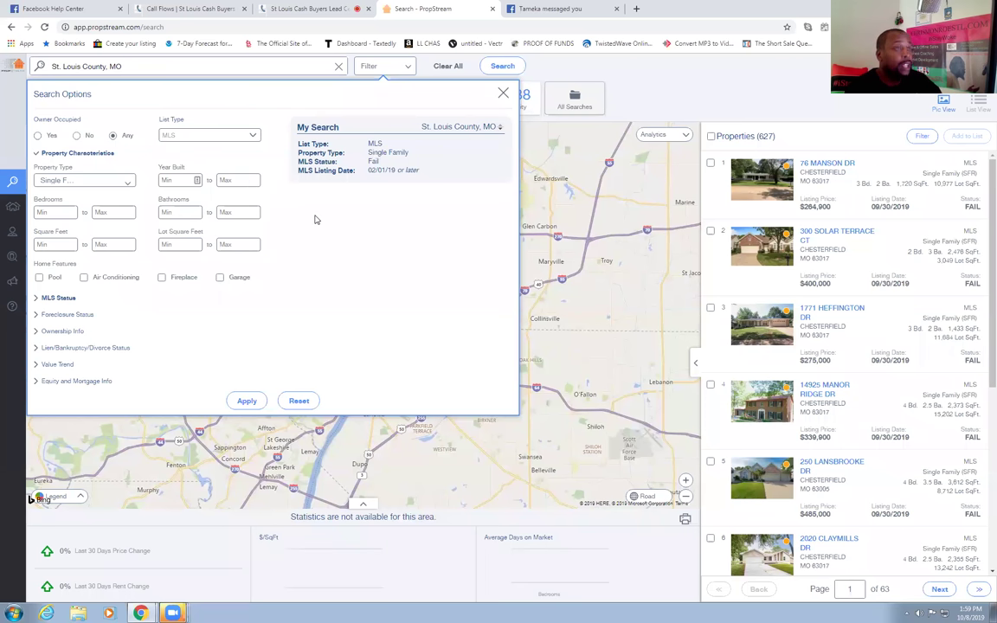
left_click(51, 182)
left_click(66, 211)
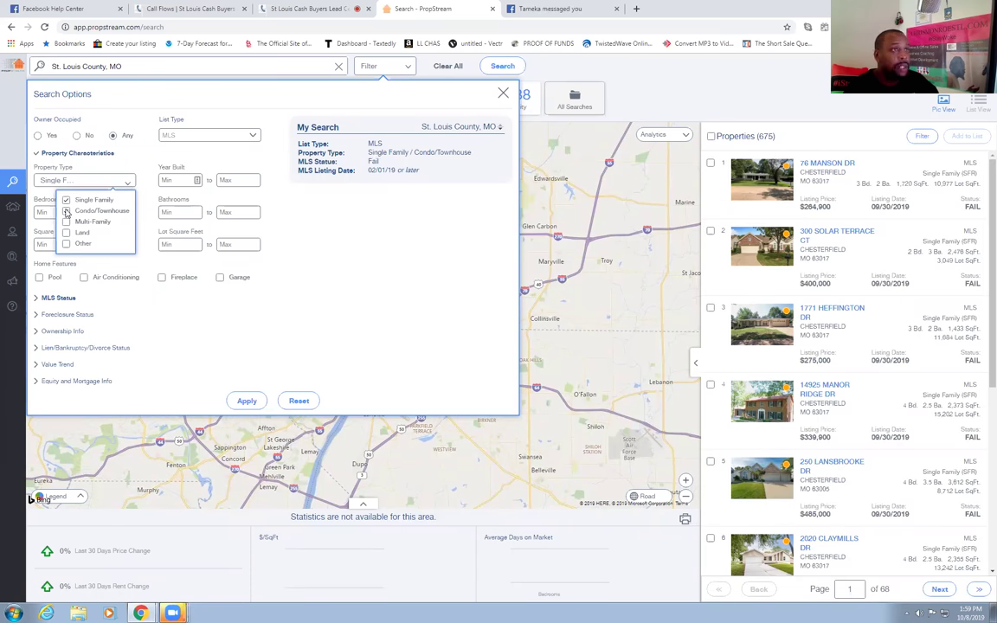
left_click(66, 212)
left_click(65, 211)
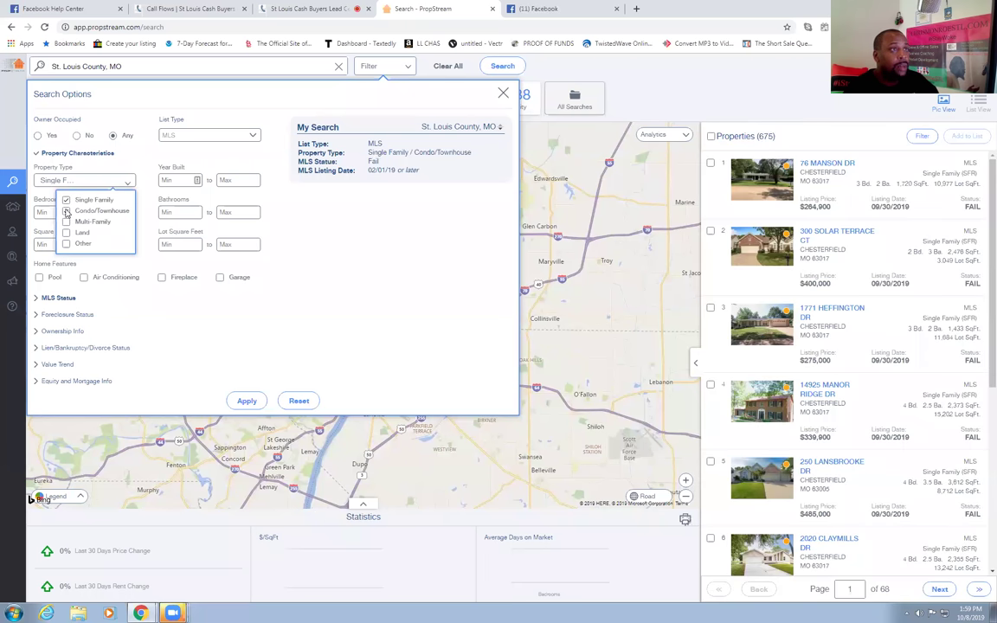
left_click(65, 212)
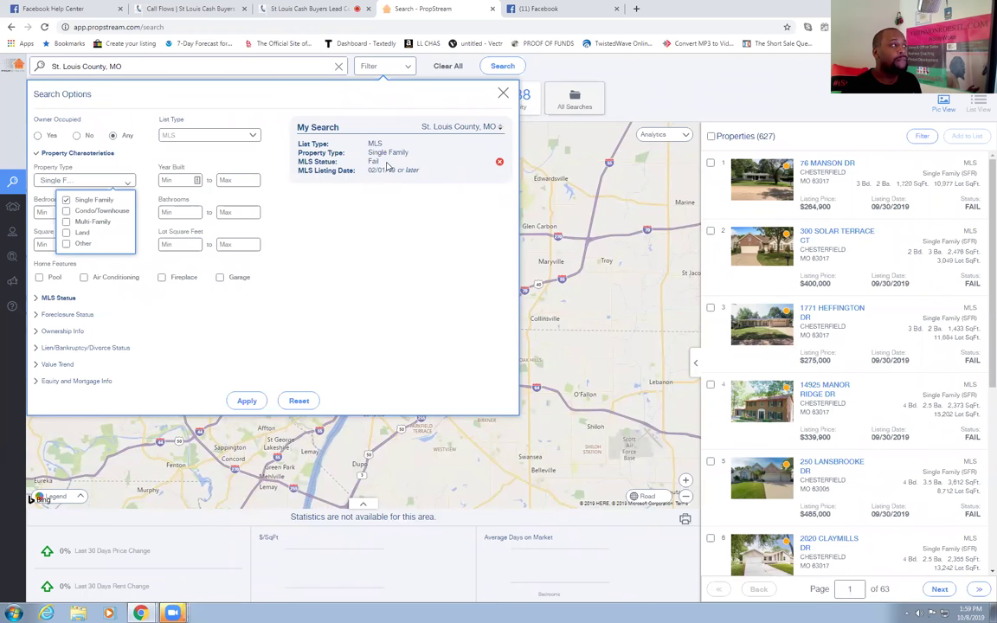
Restrict the search's foreclosure status to Pre-Foreclosure
left_click(369, 232)
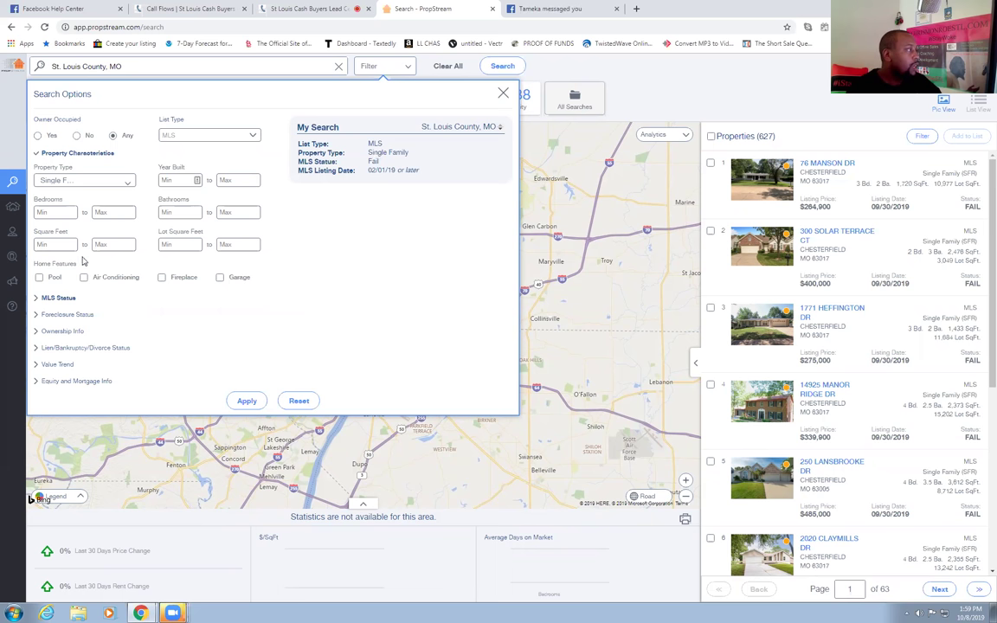
left_click(63, 317)
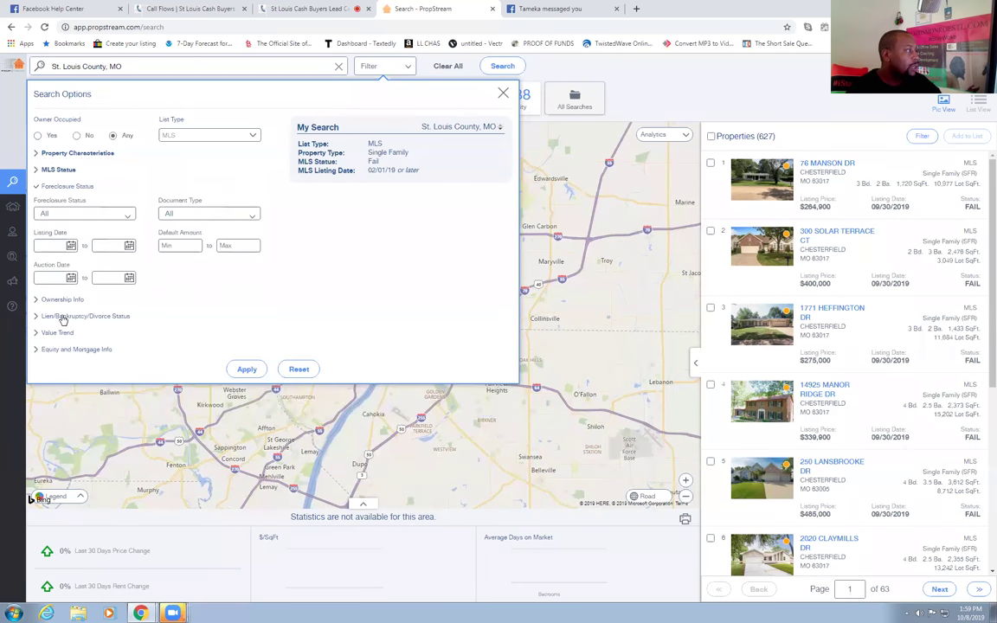
left_click(55, 215)
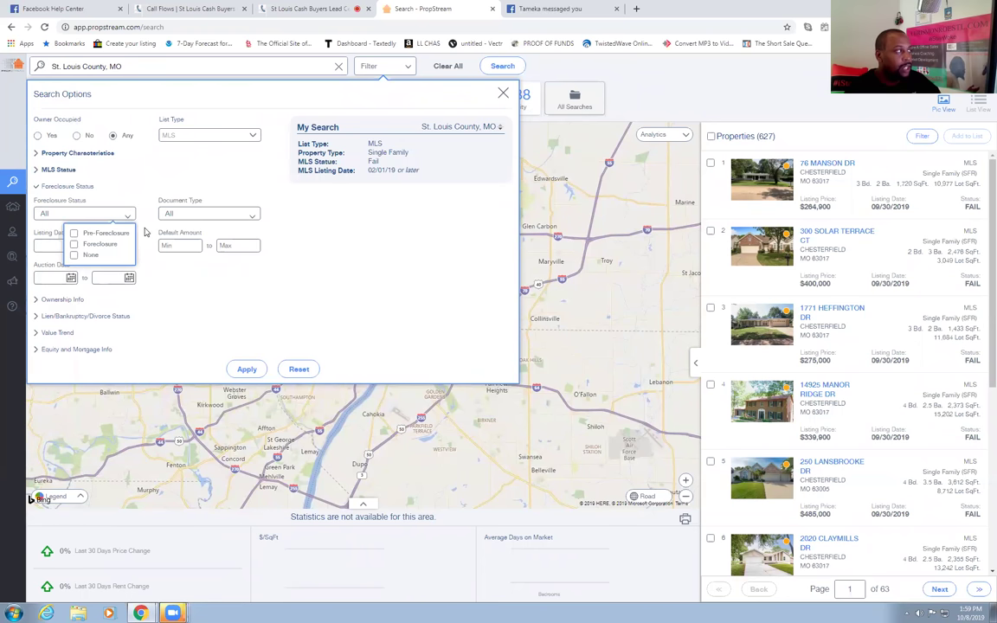
left_click(74, 233)
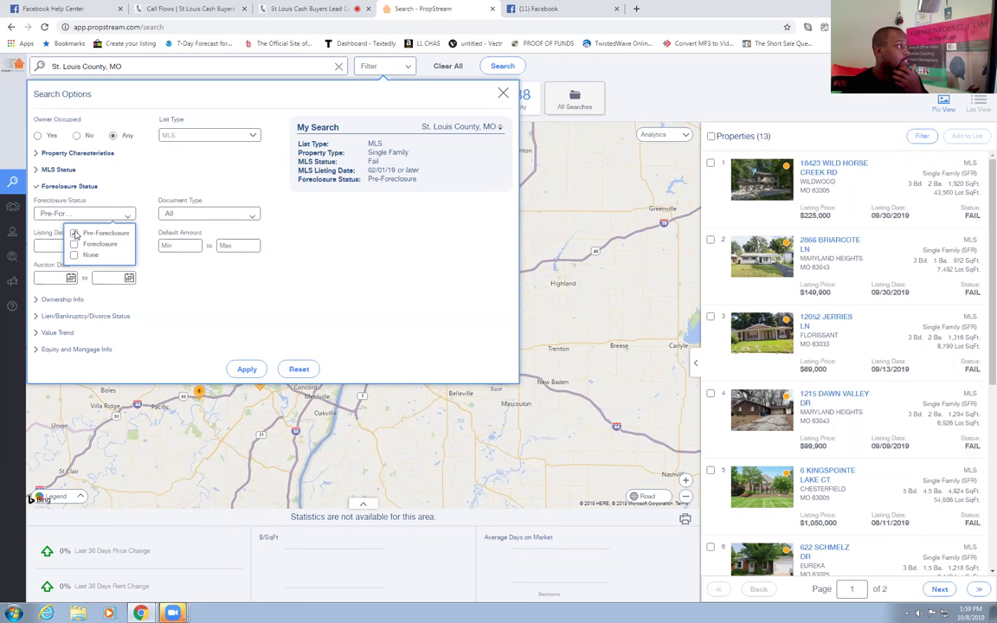
left_click(76, 234)
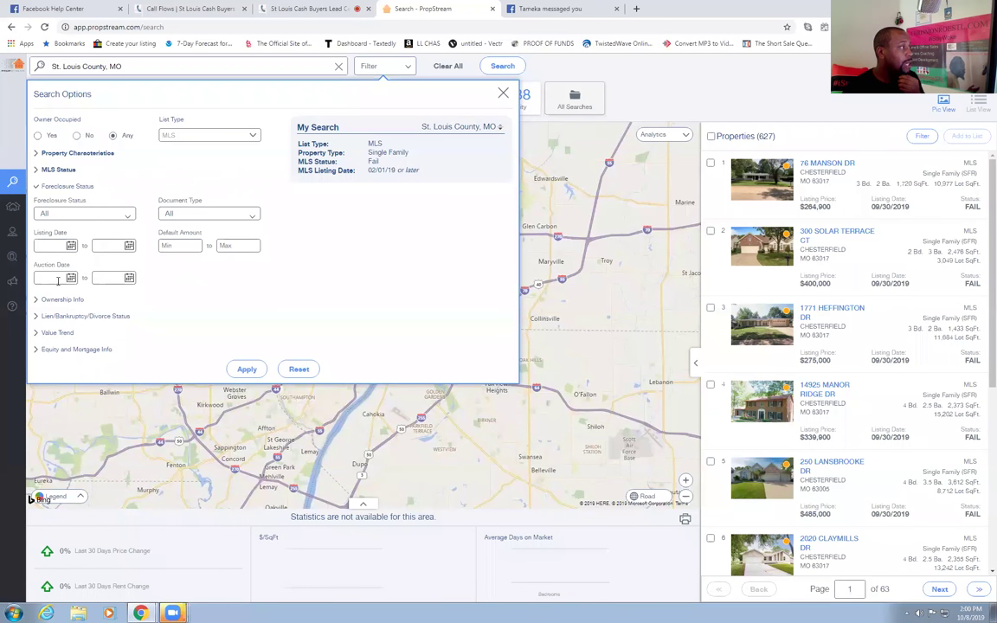
left_click(69, 213)
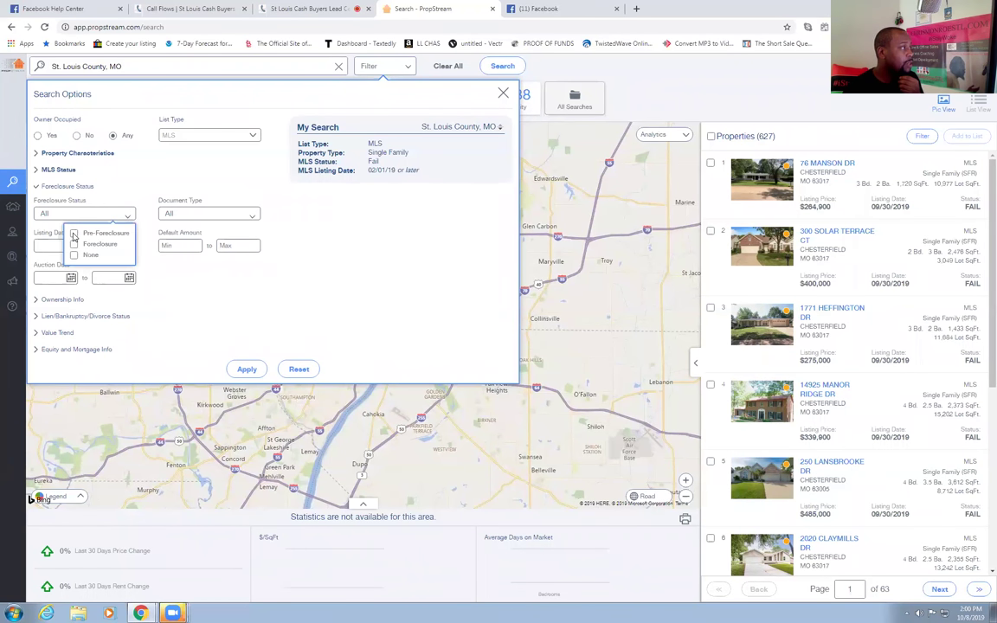
left_click(74, 234)
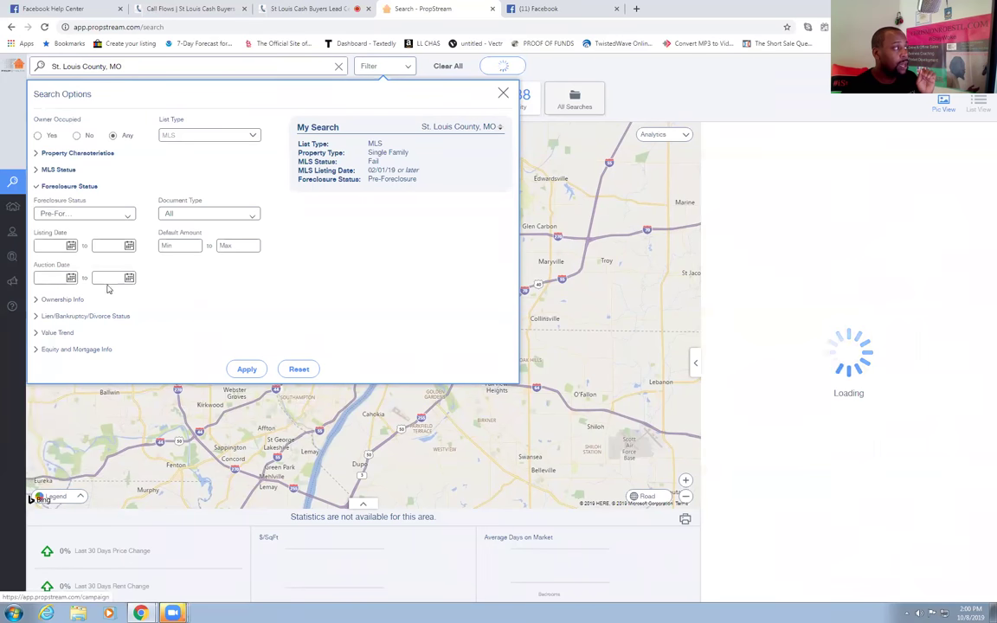
Set the start of the foreclosure auction date range to 10/16/19, leaving the end date empty
left_click(58, 277)
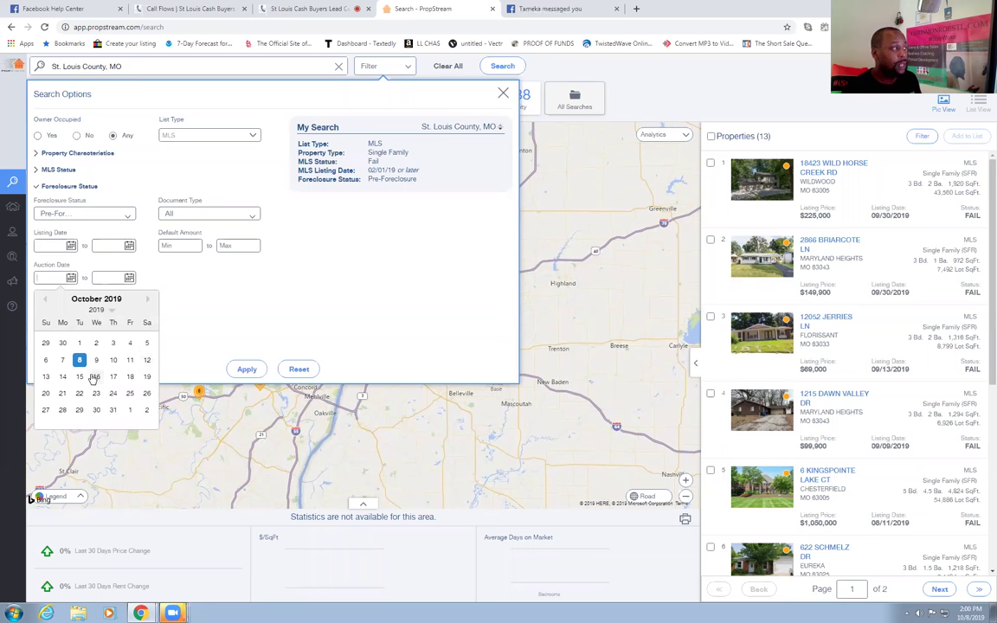
left_click(96, 378)
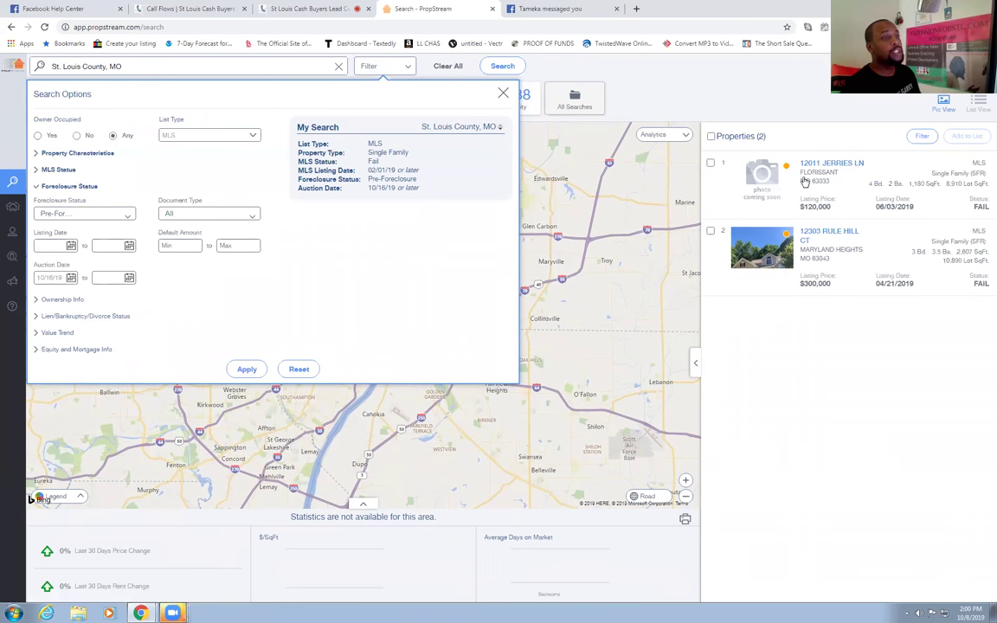
mouse_move(447, 151)
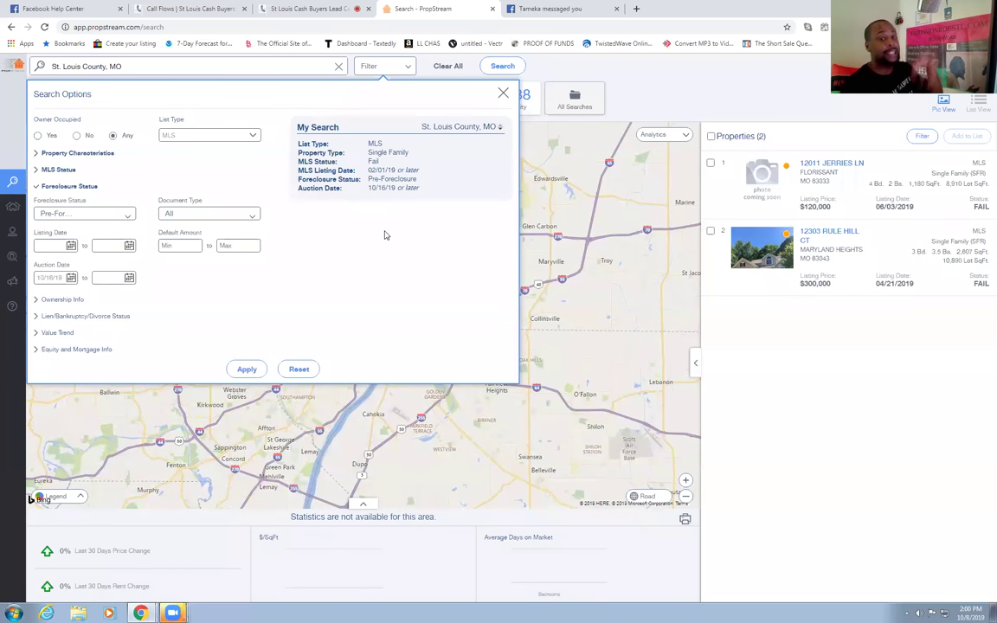
Open the details of the Florissant listing and look up its address on Zillow
left_click(852, 172)
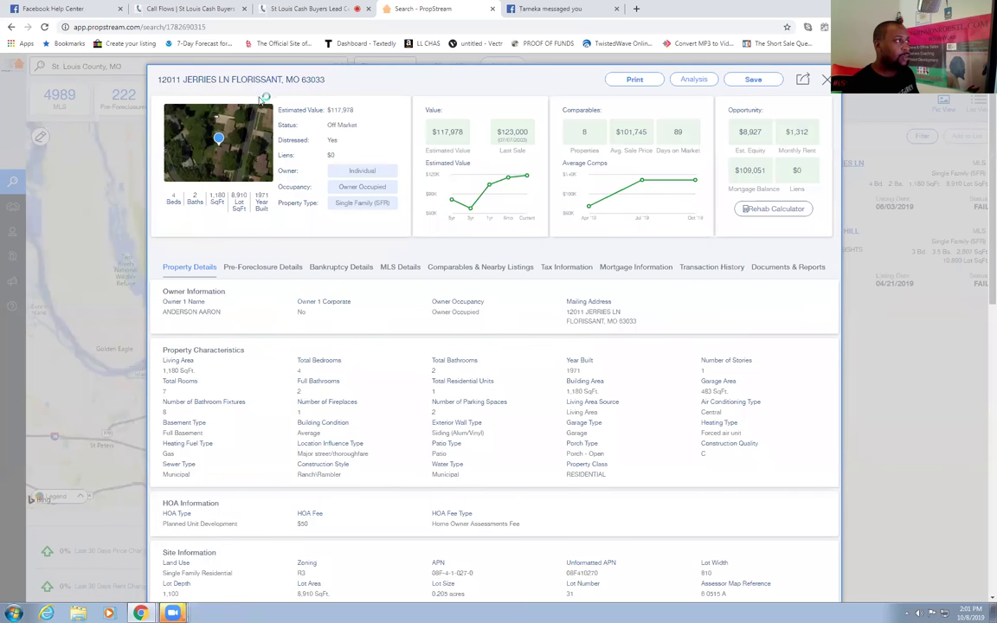
triple_click(236, 79)
right_click(218, 79)
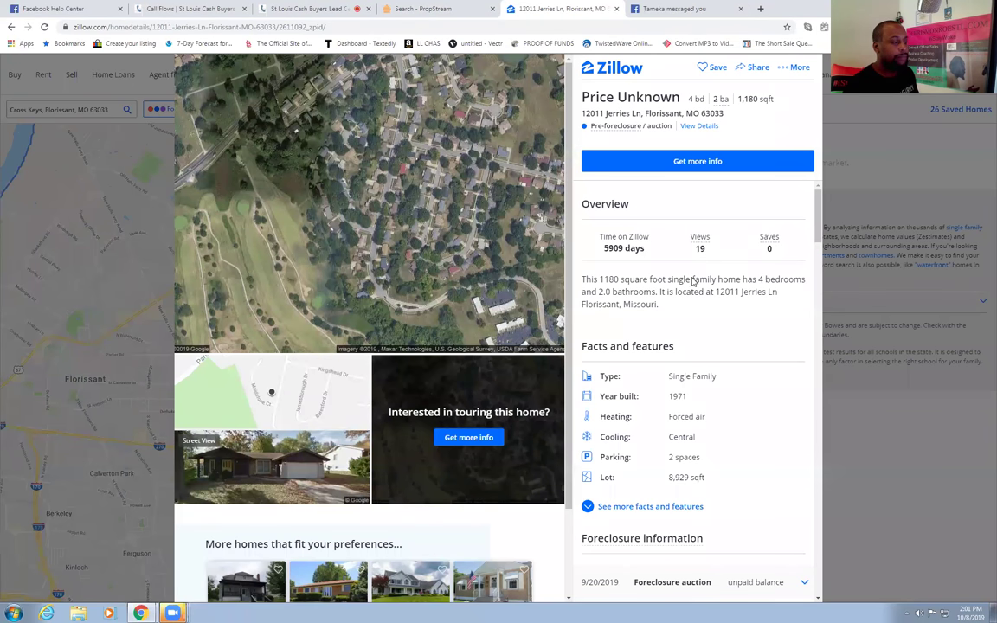
Examine the Florissant home's price history, facts and foreclosure information on Zillow, comparing with its PropStream record
scroll(701, 346, "down", 5)
scroll(732, 318, "down", 2)
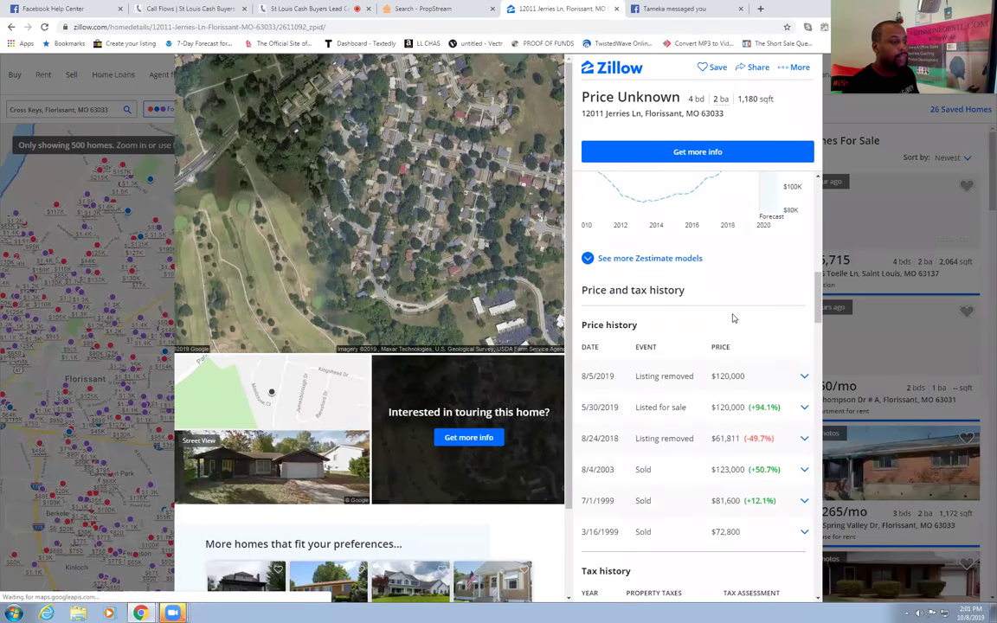
scroll(732, 318, "down", 2)
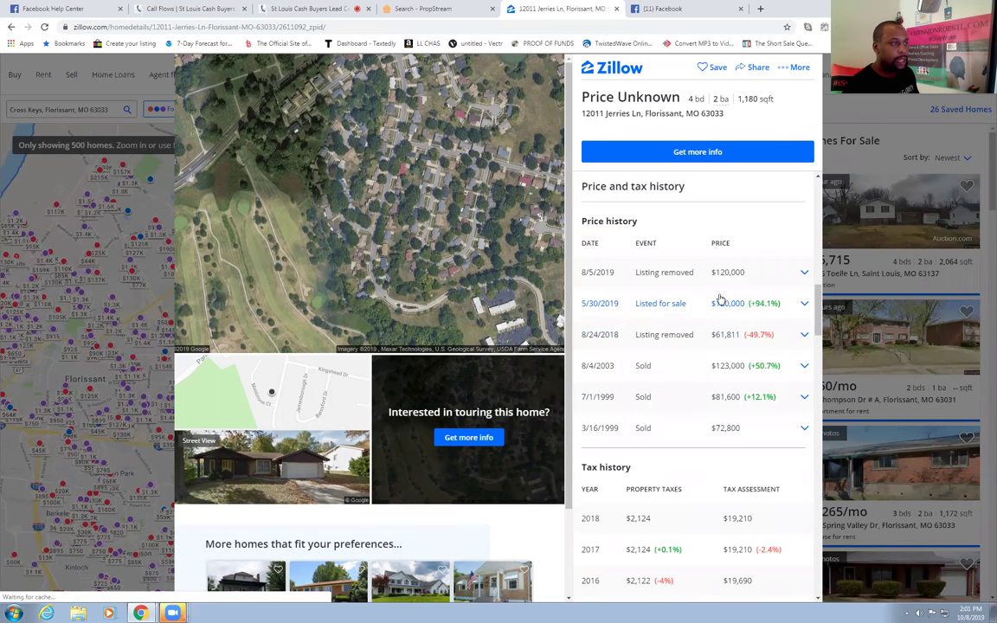
scroll(702, 278, "up", 5)
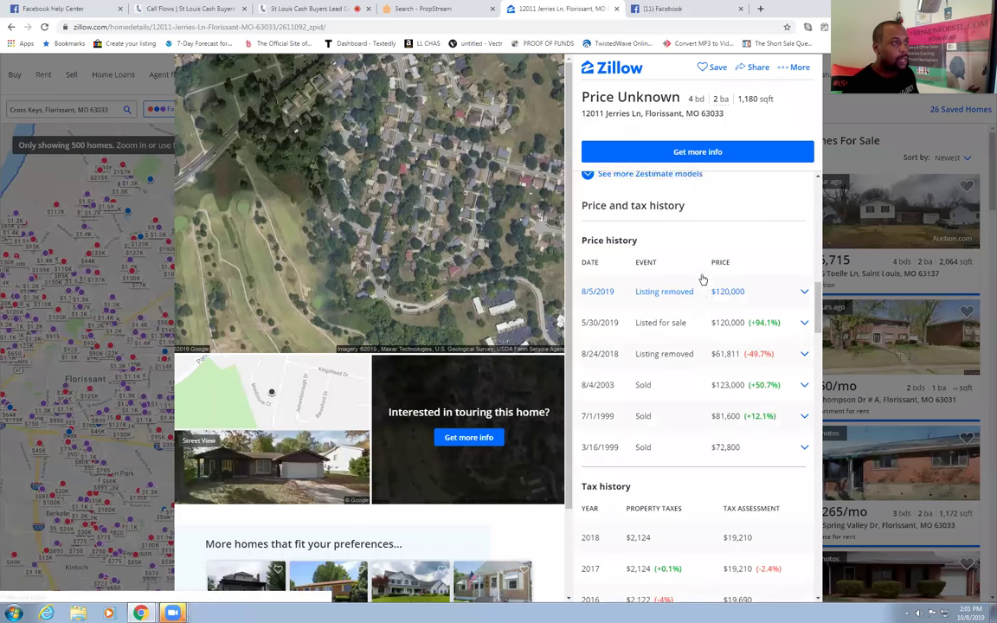
scroll(703, 277, "up", 5)
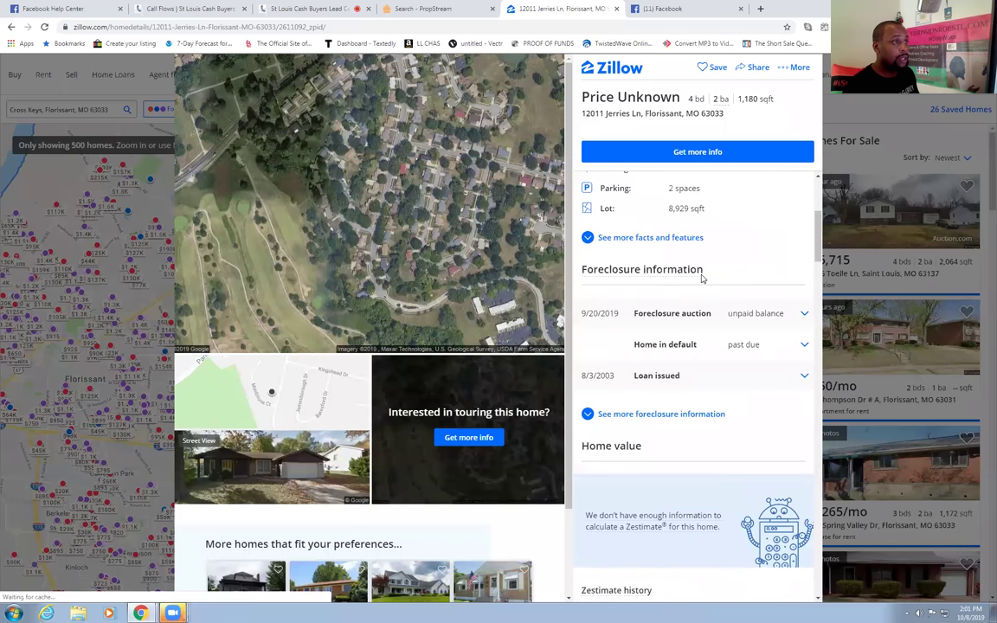
scroll(702, 278, "down", 2)
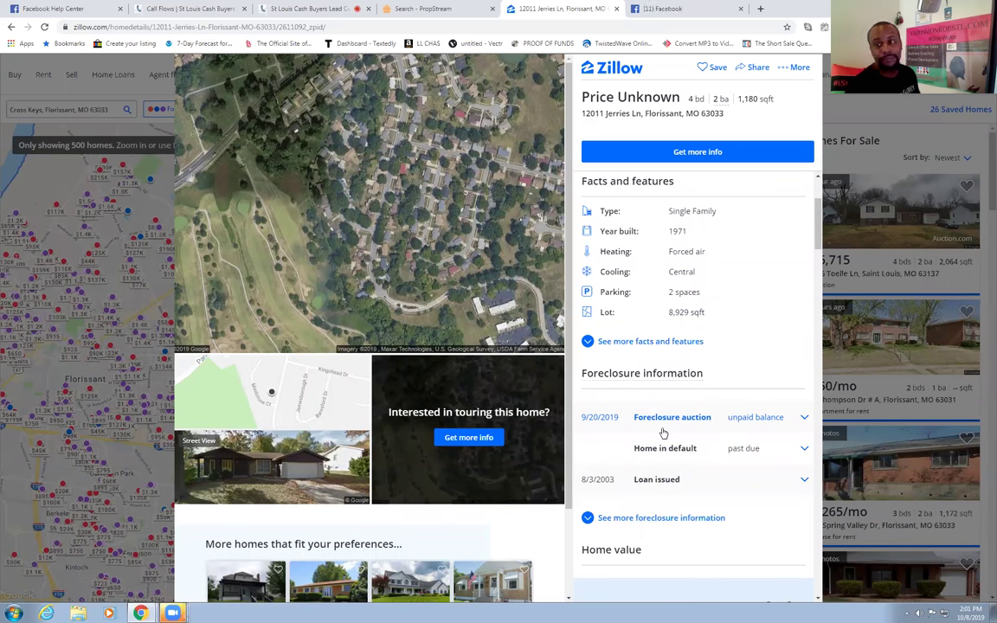
left_click(417, 11)
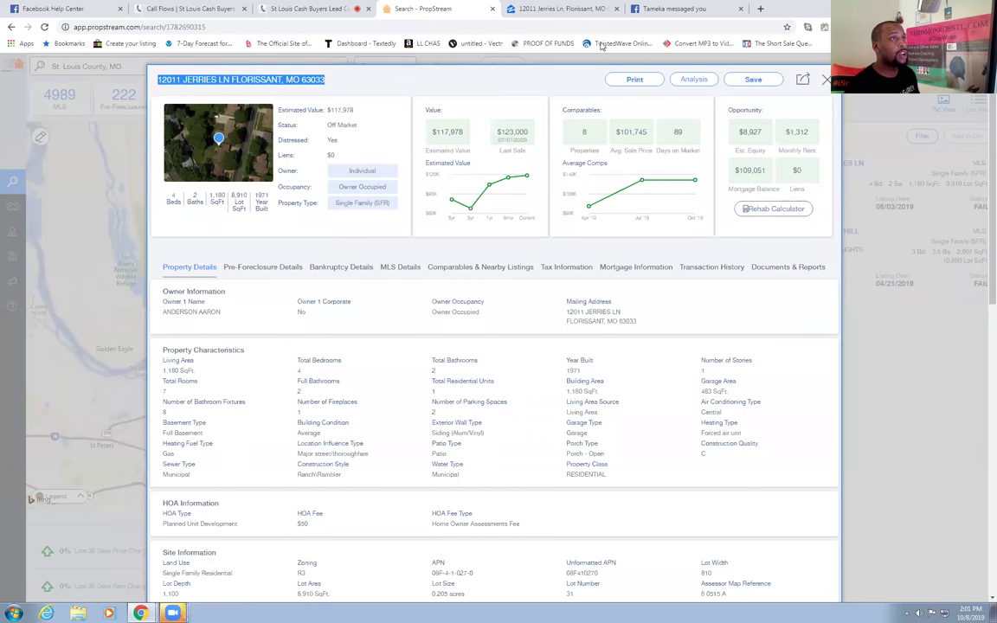
left_click(559, 13)
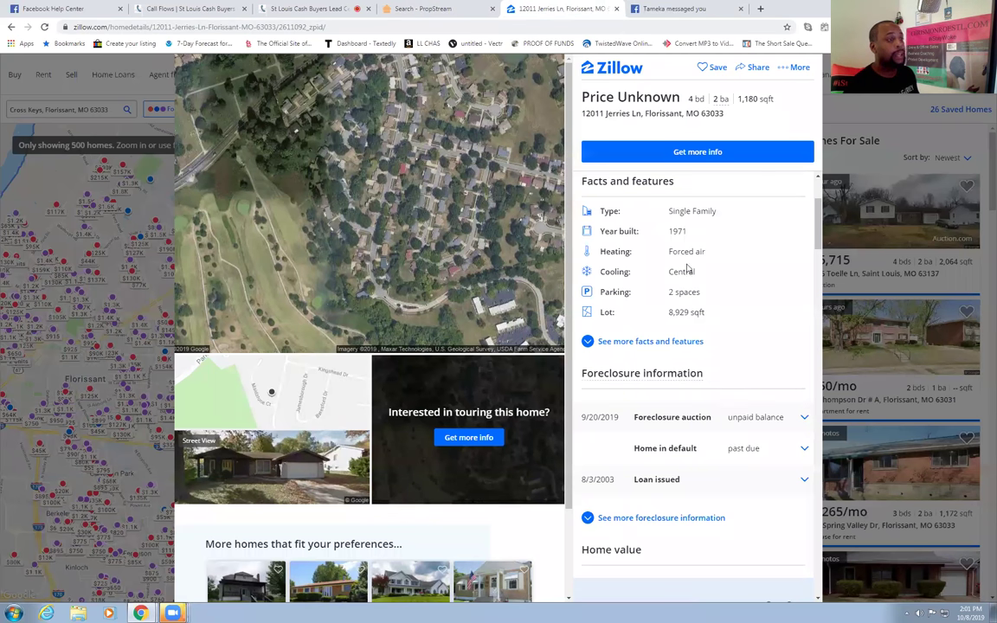
scroll(728, 410, "up", 2)
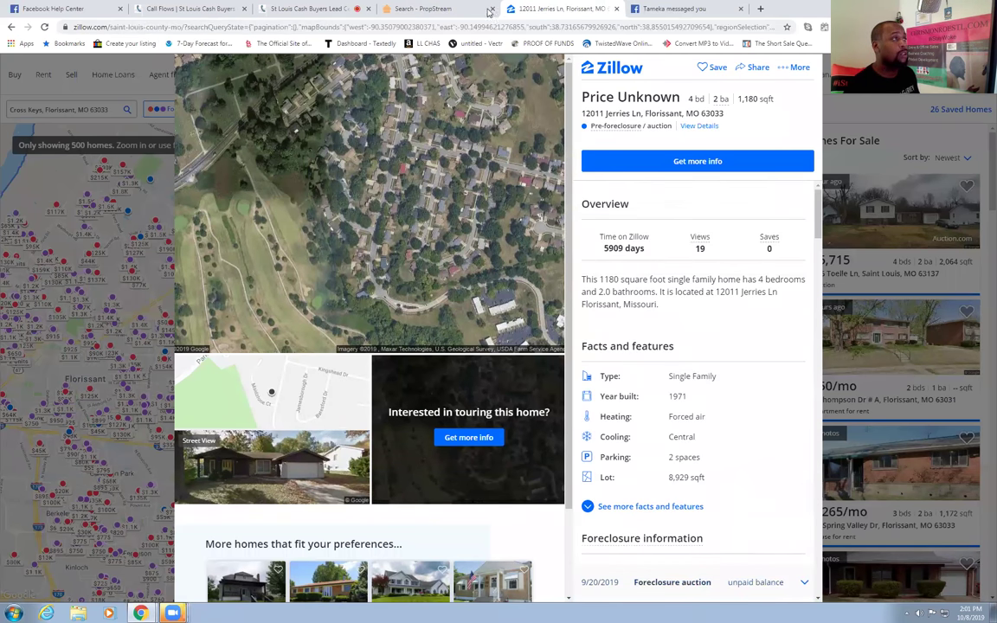
Close the Zillow page and the Florissant property's details in PropStream
key("alt+Left")
left_click(614, 8)
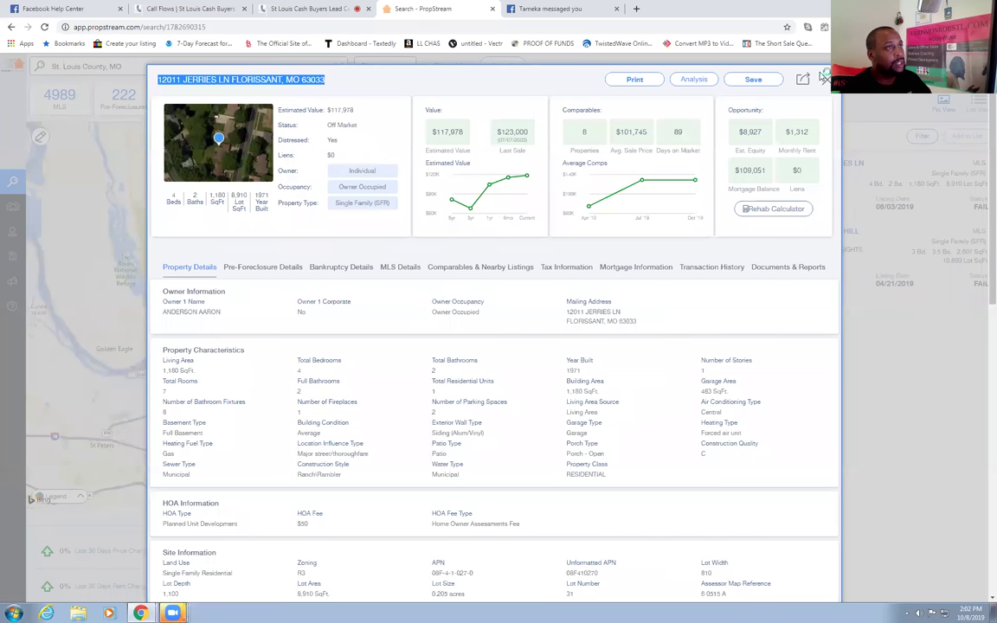
left_click(823, 81)
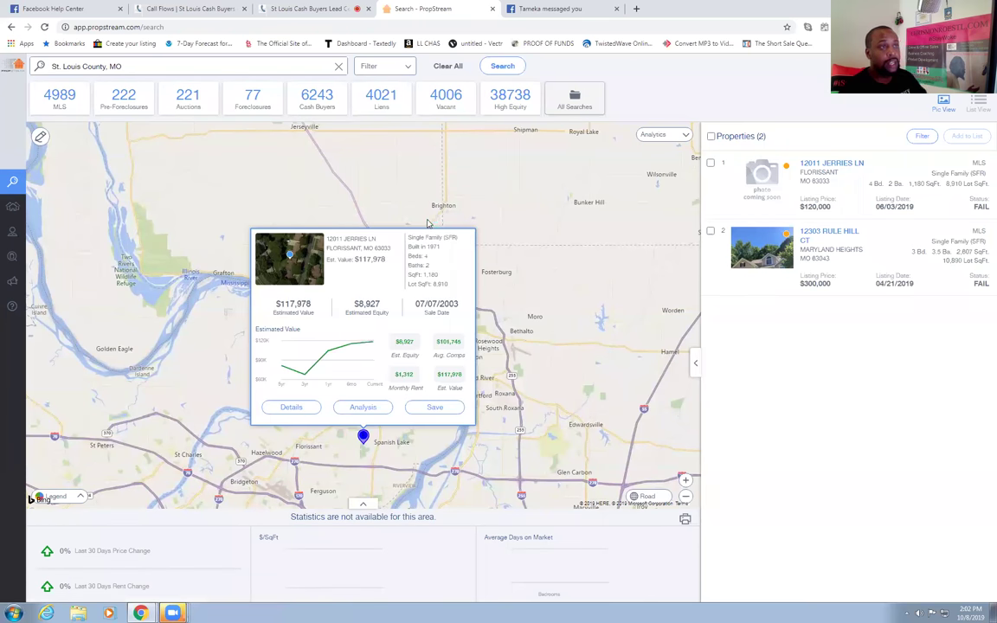
Open the MLS details of the Maryland Heights listing and look up its address on Zillow
left_click(828, 232)
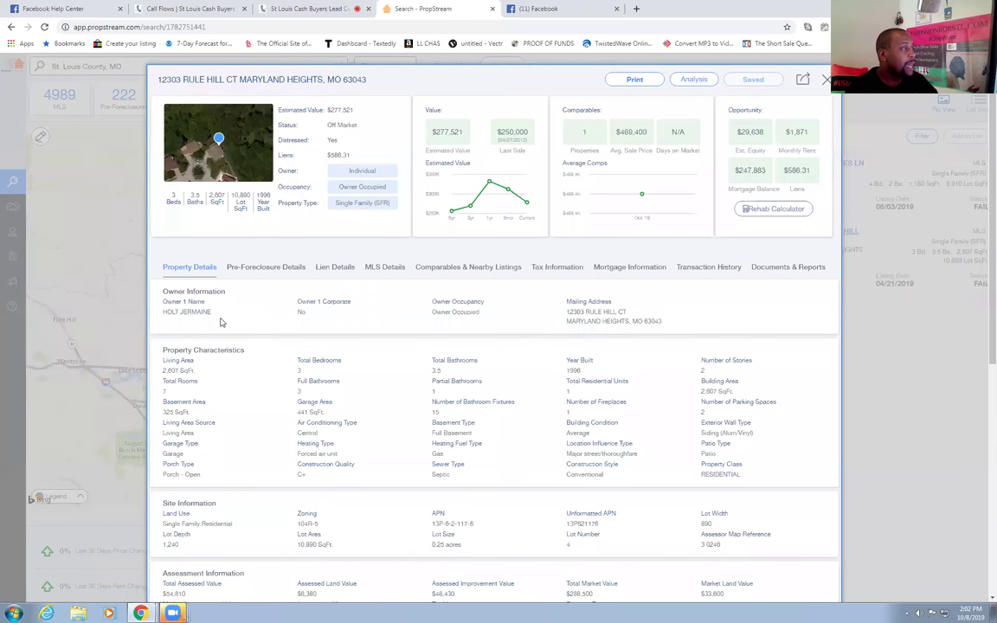
left_click(374, 273)
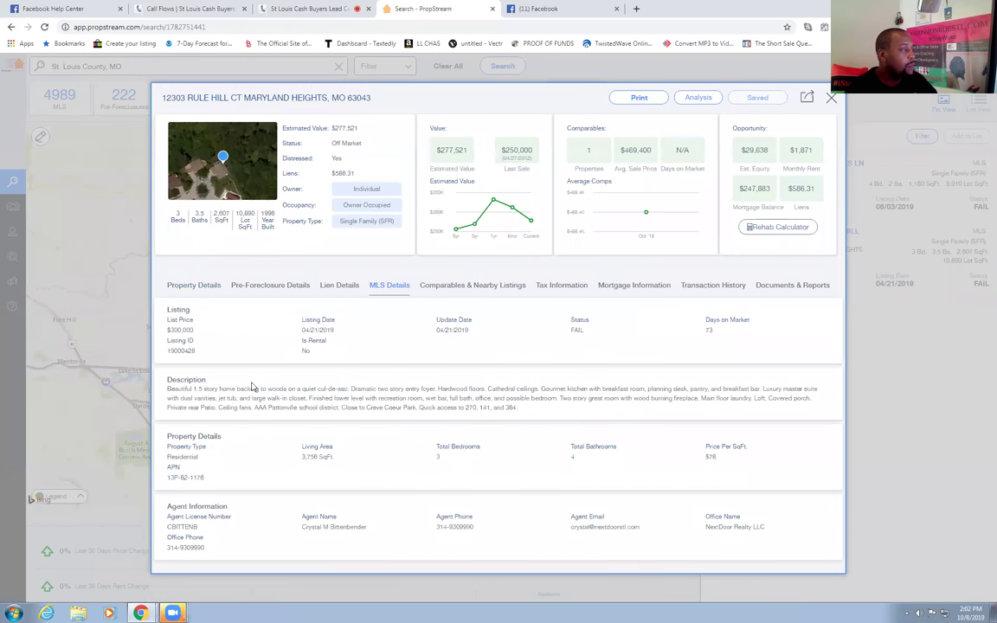
triple_click(251, 100)
right_click(226, 88)
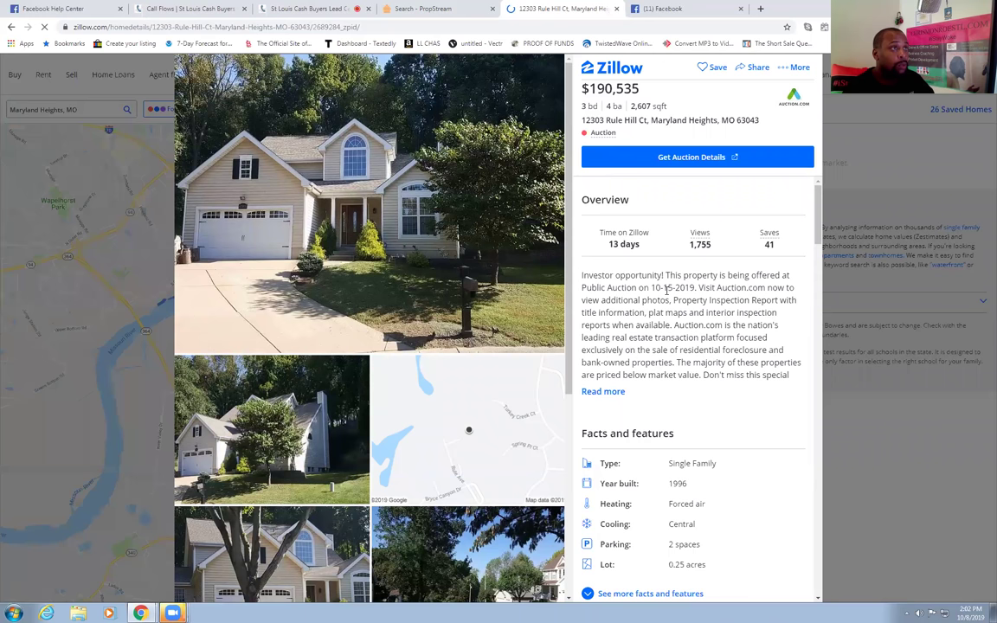
Read the Maryland Heights home's full Zillow description and foreclosure information, checking the public auction date
scroll(666, 290, "down", 2)
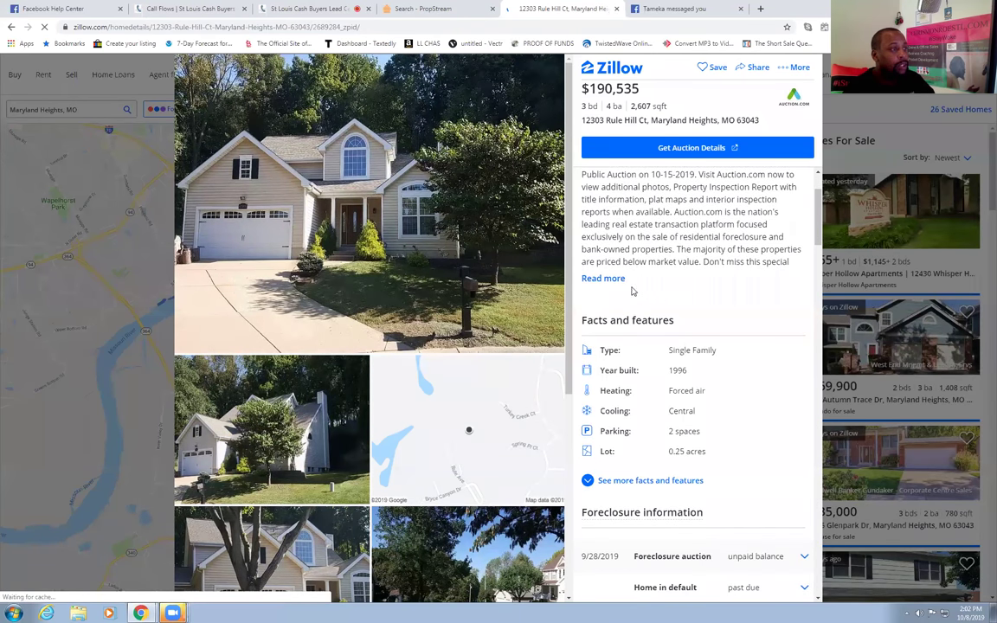
left_click(604, 278)
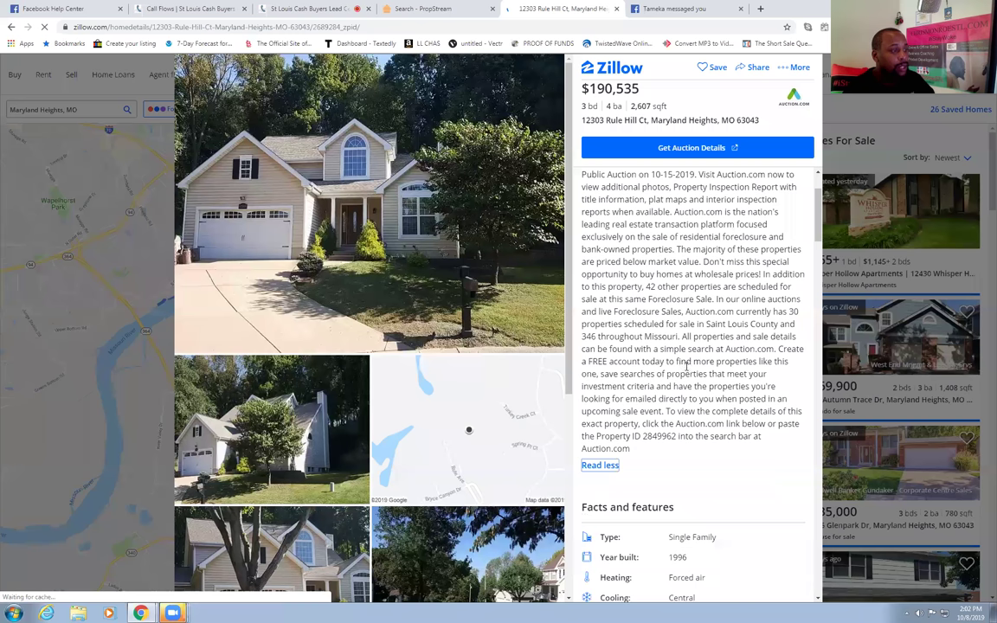
scroll(686, 368, "down", 5)
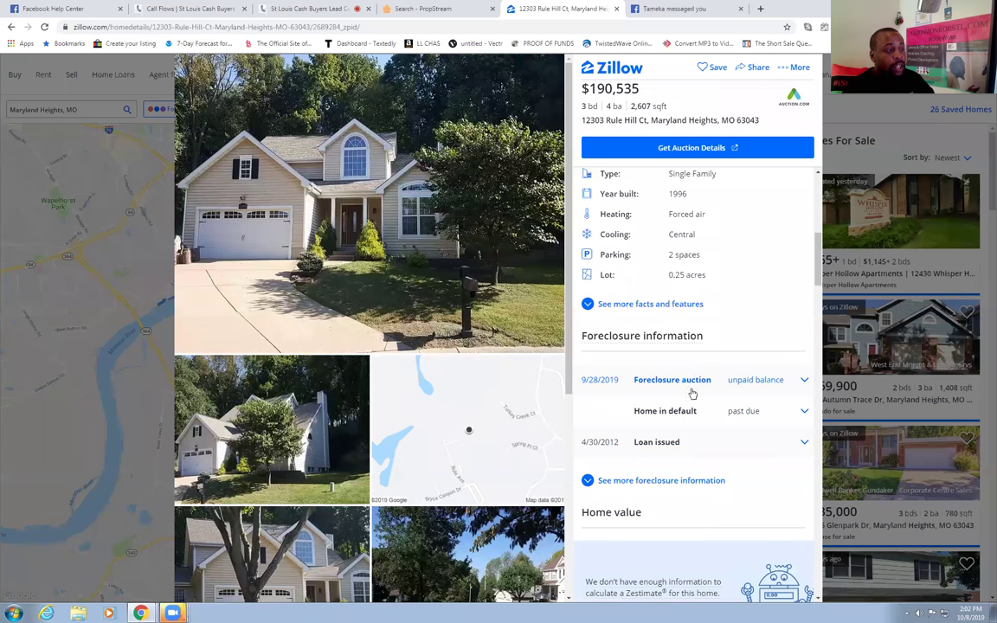
scroll(692, 407, "up", 1)
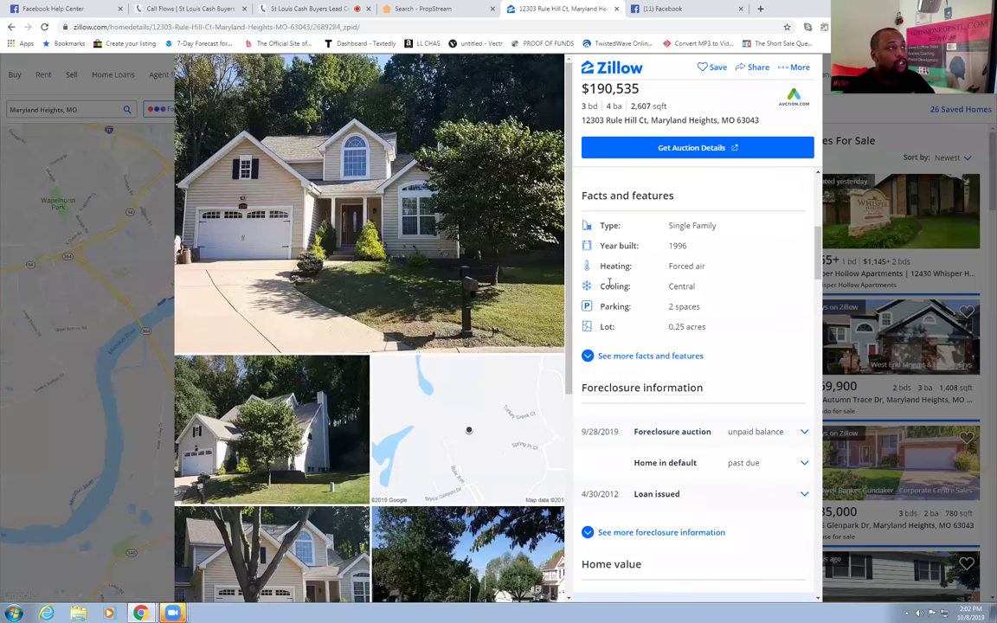
scroll(610, 282, "up", 5)
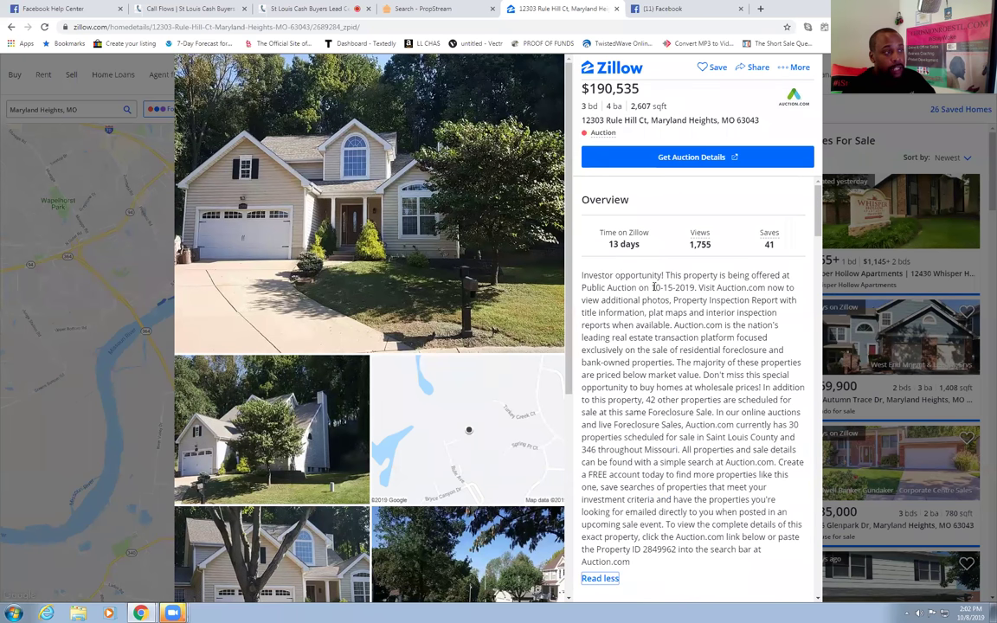
left_click_drag(652, 287, 692, 287)
left_click(685, 287)
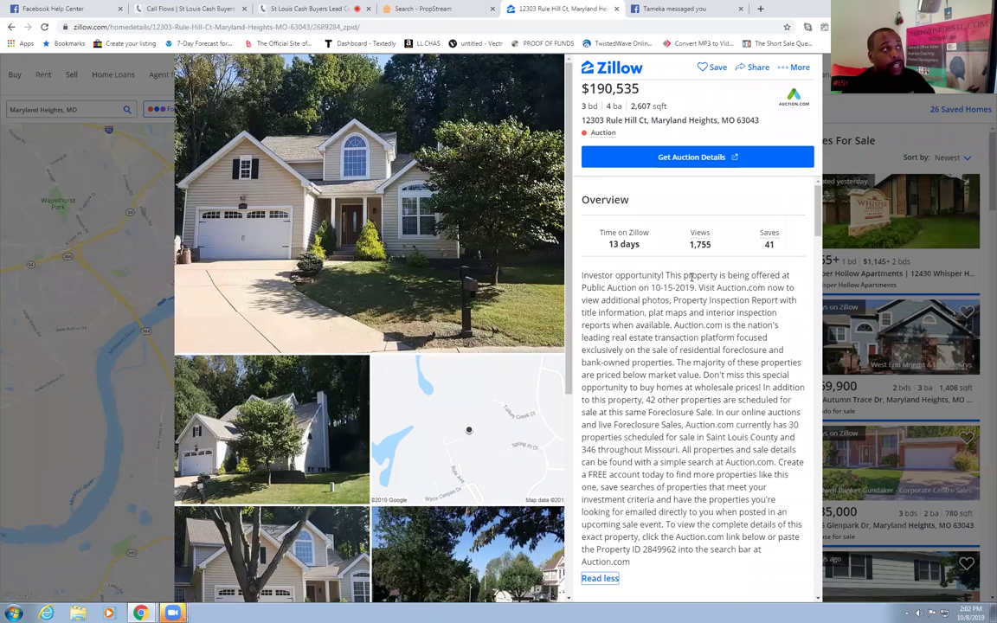
Return to the Maryland Heights property details in PropStream, highlight the owner's name, and copy the owner's mailing address
left_click(402, 9)
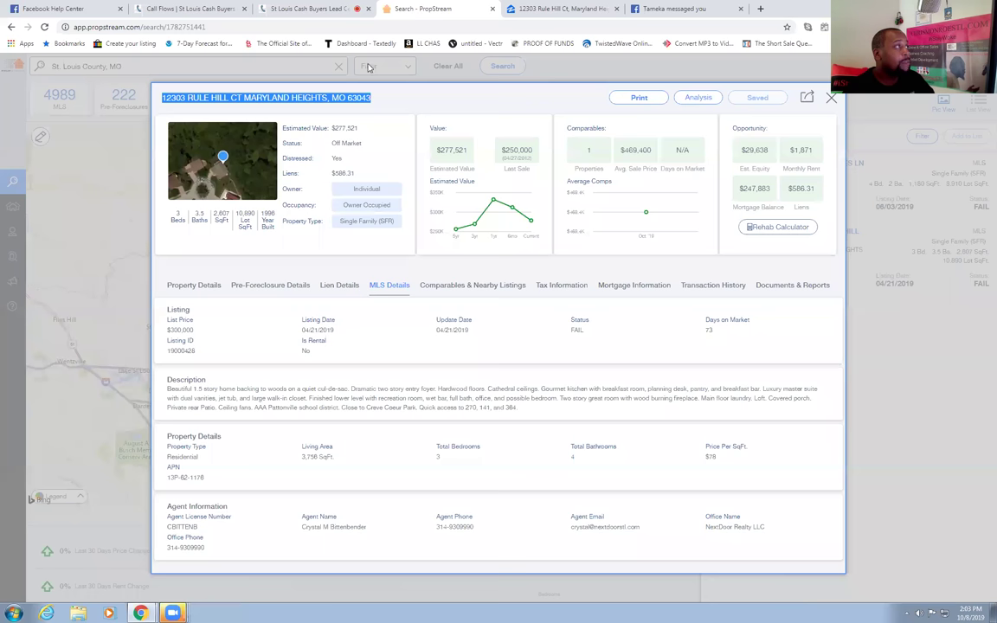
left_click(188, 284)
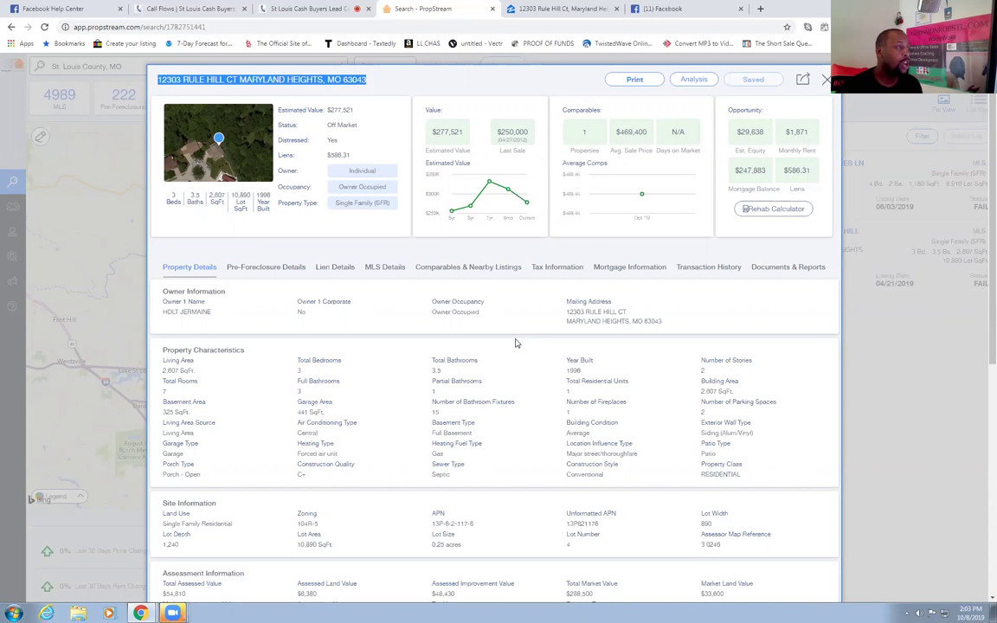
left_click_drag(211, 313, 169, 320)
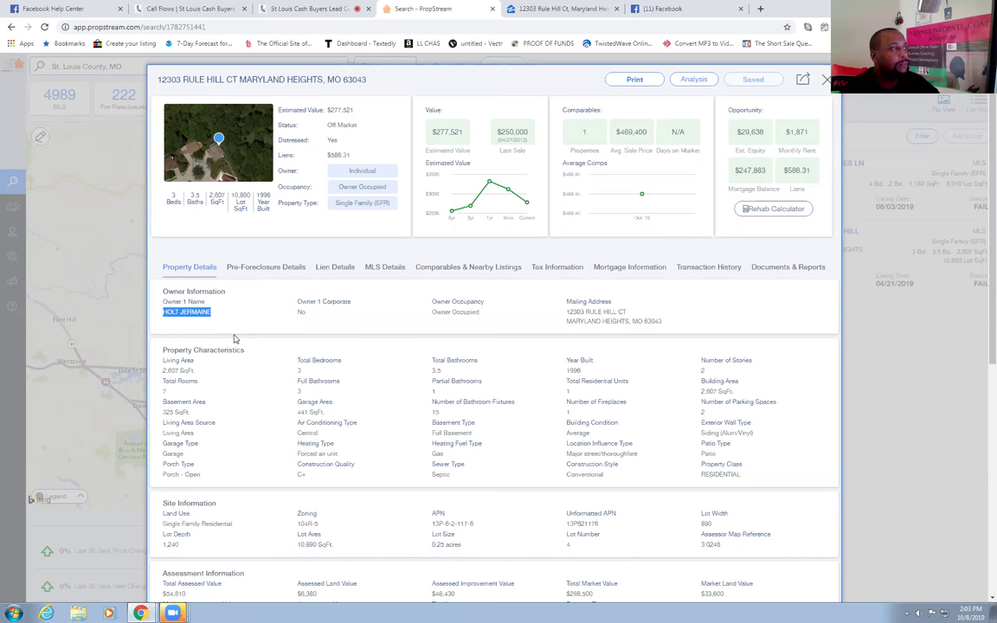
left_click_drag(662, 321, 568, 311)
right_click(568, 311)
left_click(584, 319)
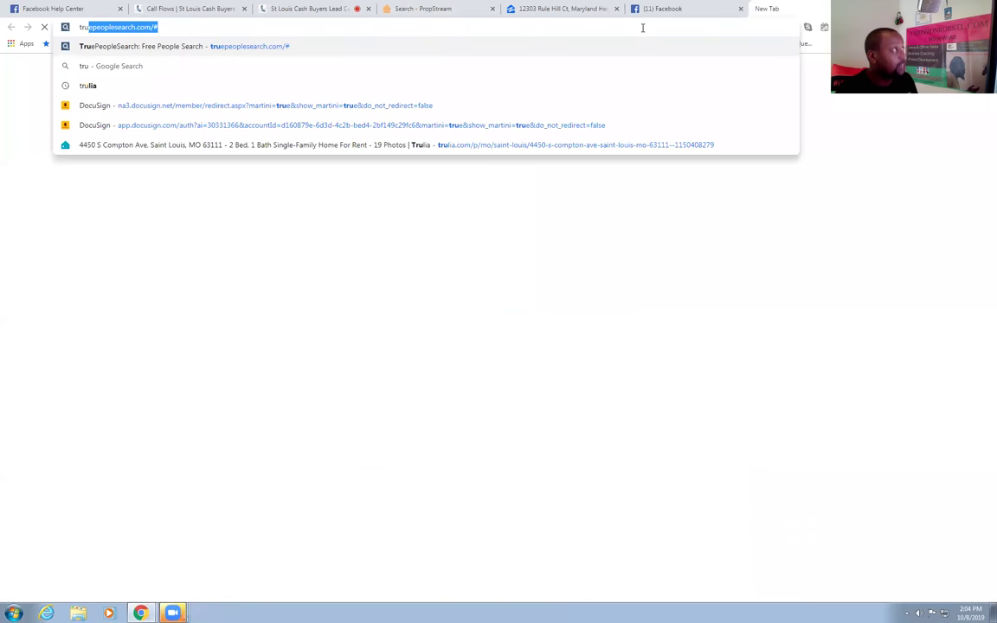
Open TruePeopleSearch and run a reverse address search with the owner's street address and ZIP code
key("Return")
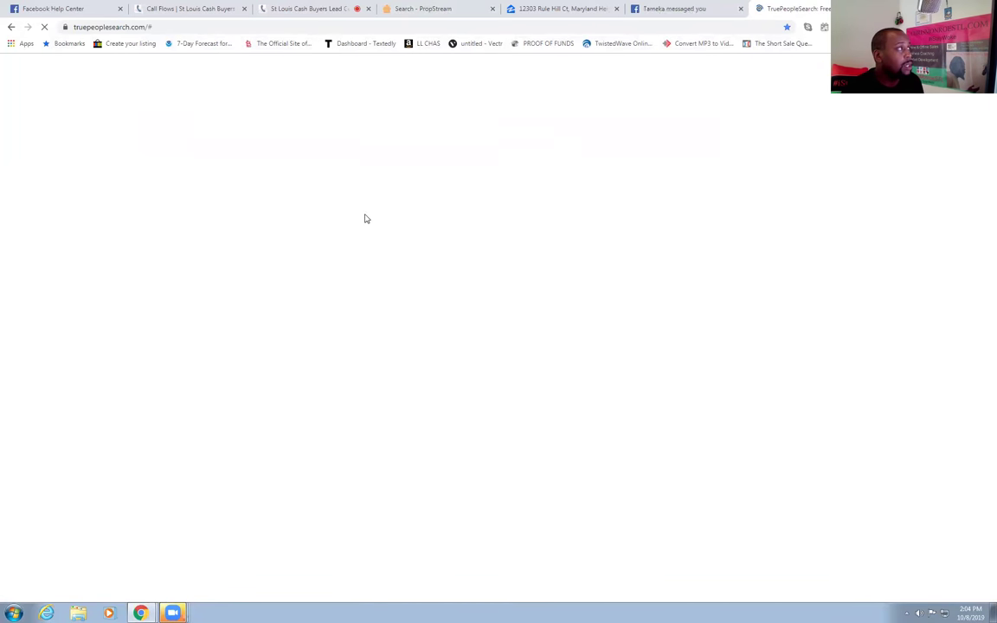
left_click(558, 198)
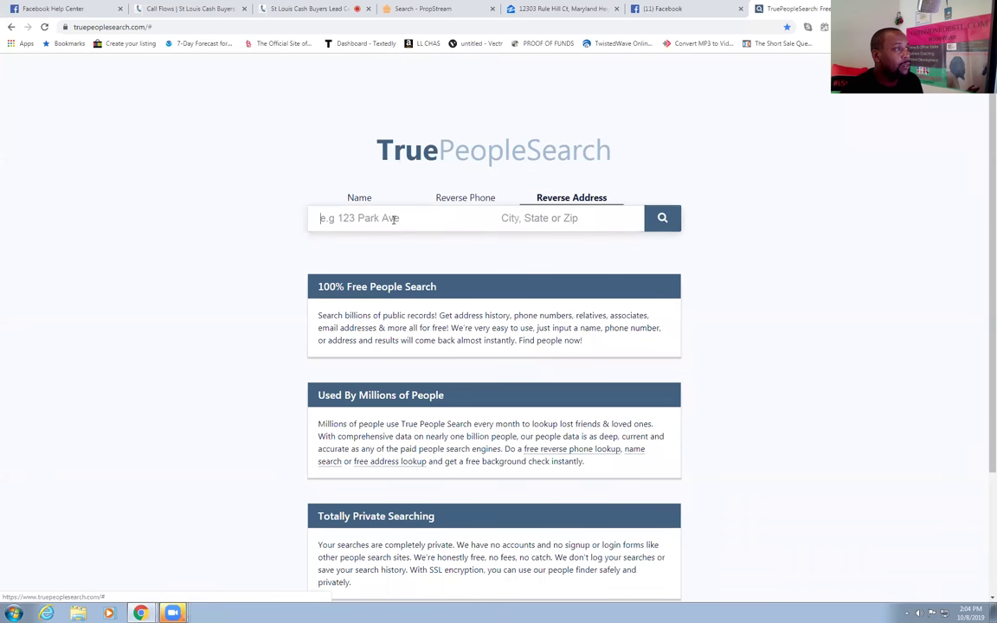
right_click(303, 215)
left_click(370, 250)
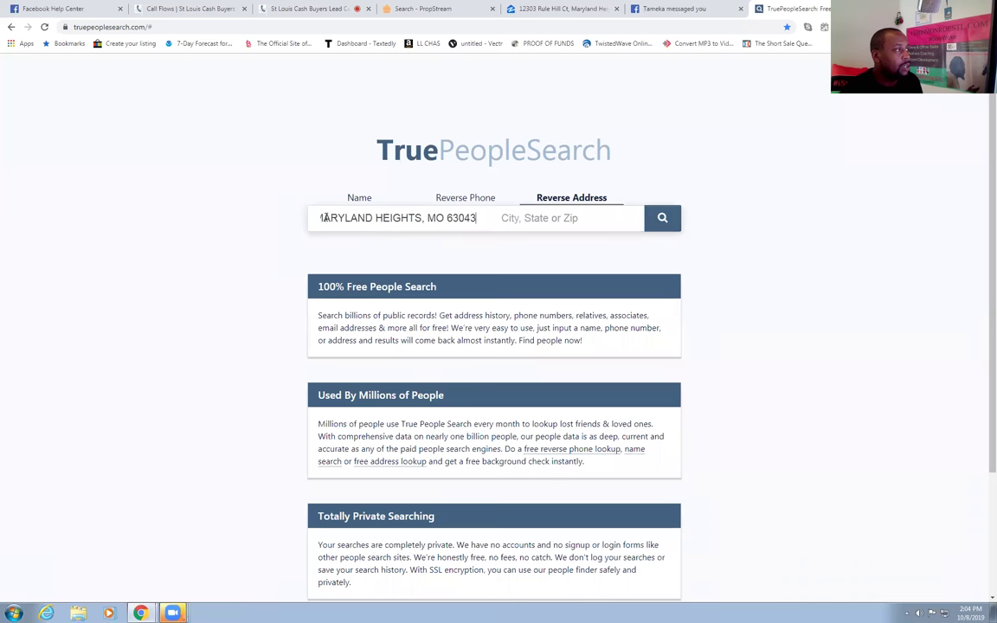
left_click_drag(321, 218, 540, 206)
key("BackSpace")
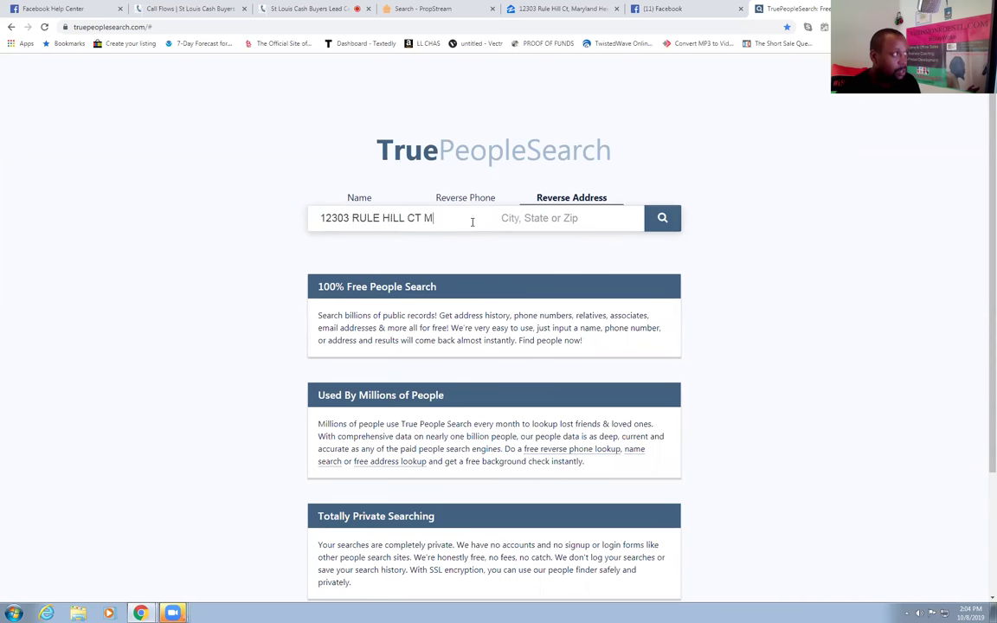
left_click(561, 218)
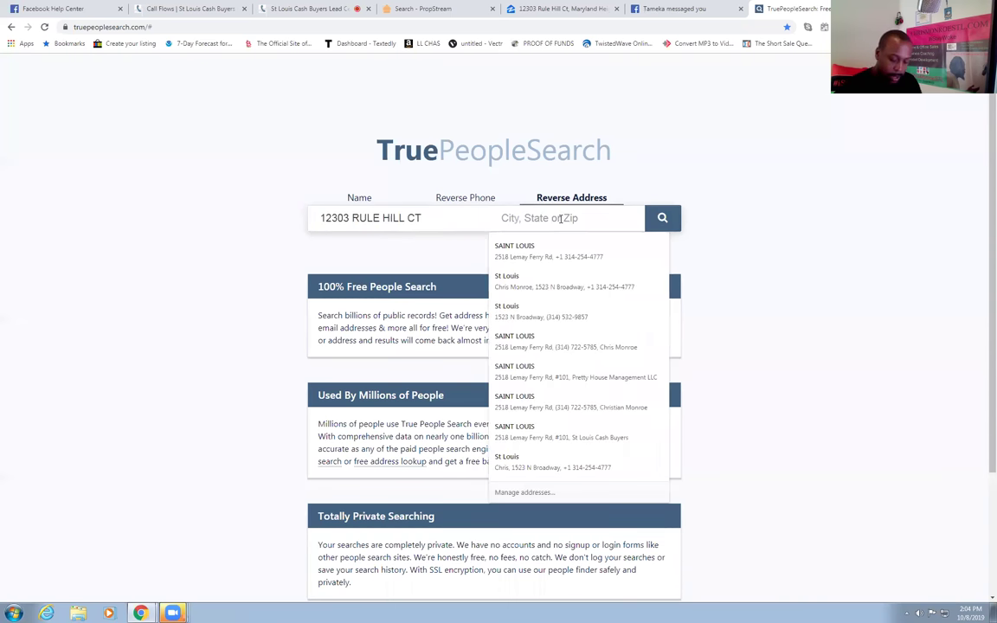
type("63043")
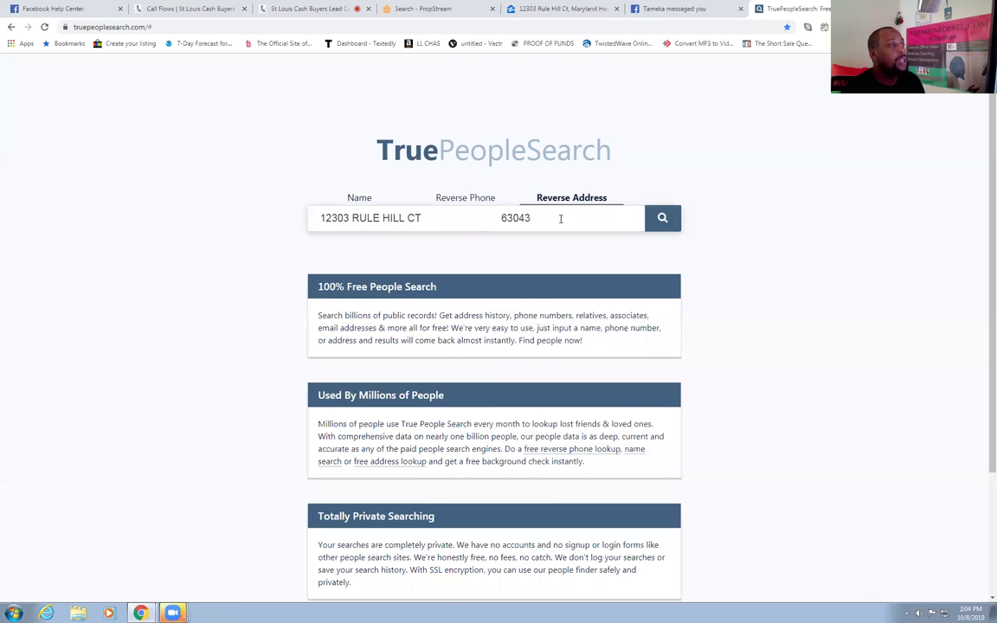
left_click(663, 218)
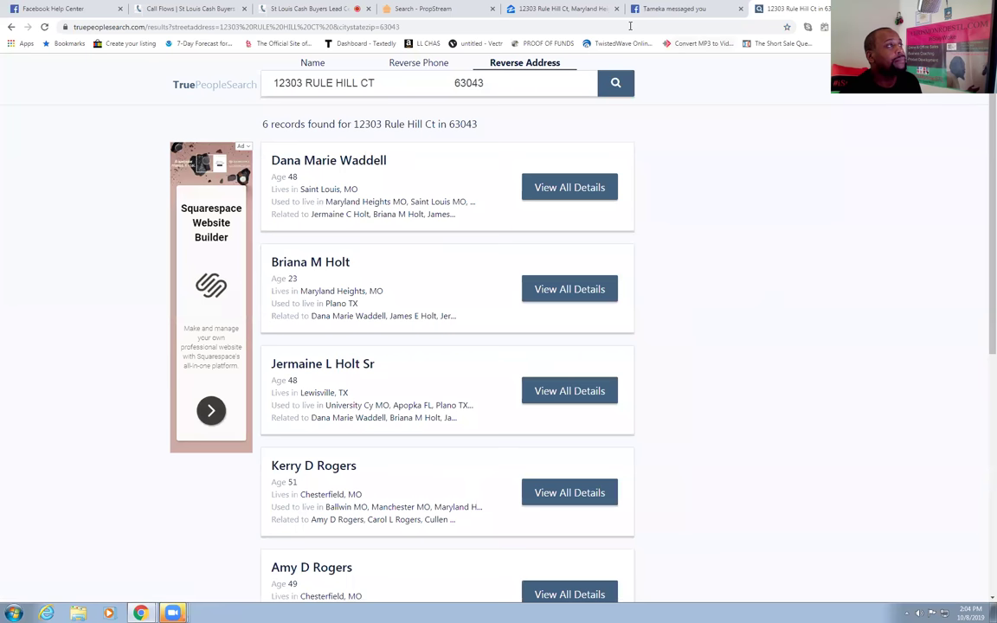
Check the owner's name in PropStream, open the matching TruePeopleSearch record, and expand its full list of phone numbers
left_click(396, 11)
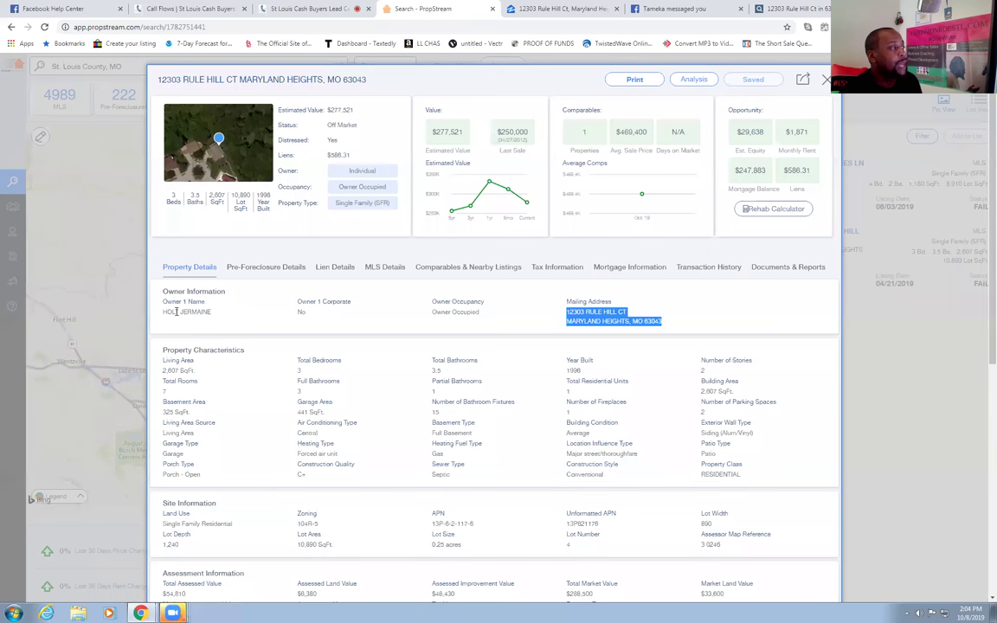
left_click(787, 9)
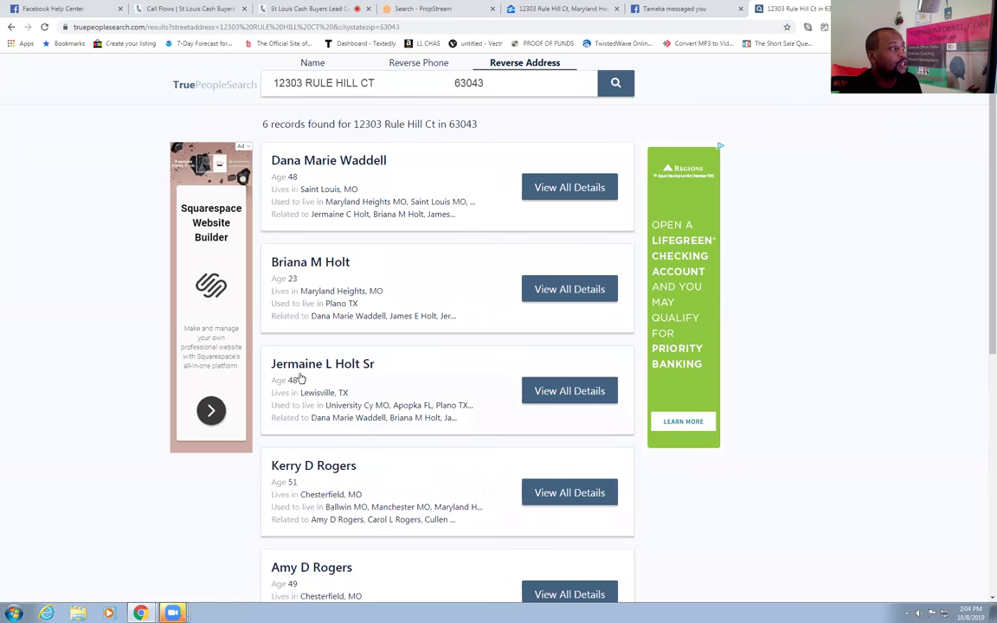
left_click(571, 394)
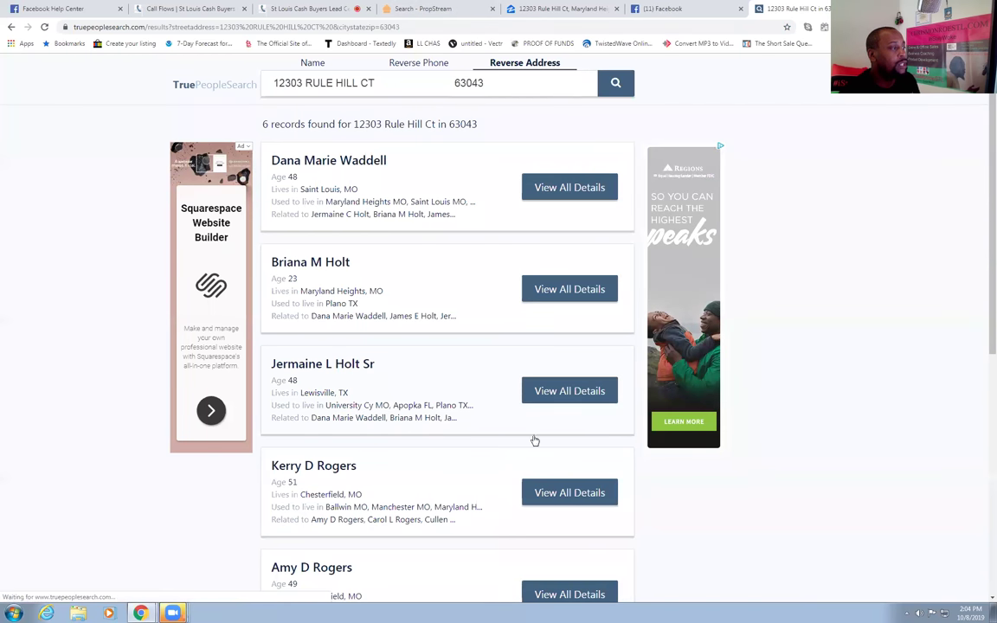
left_click(367, 324)
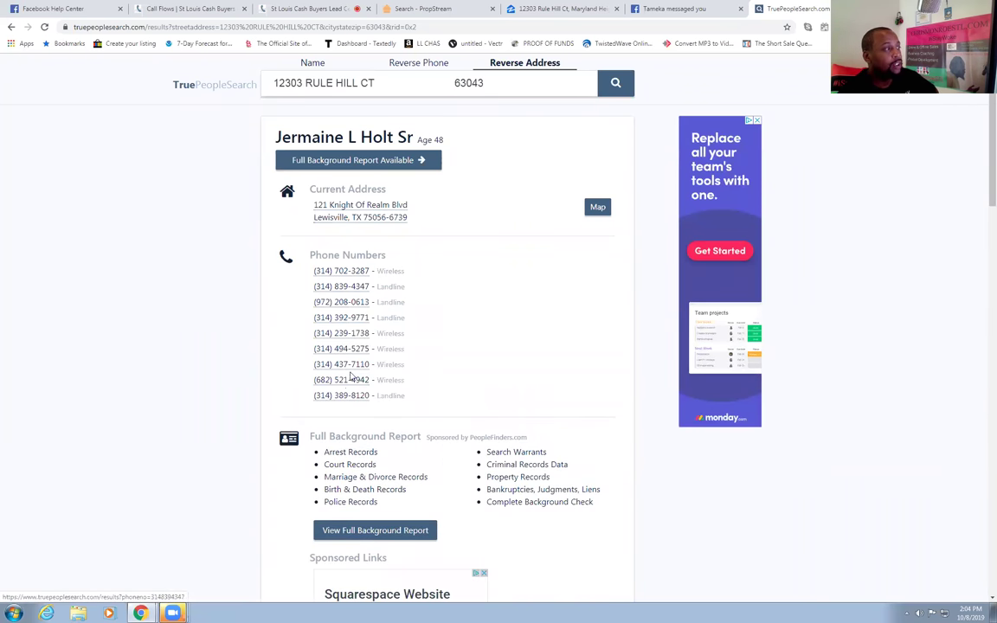
left_click(317, 396)
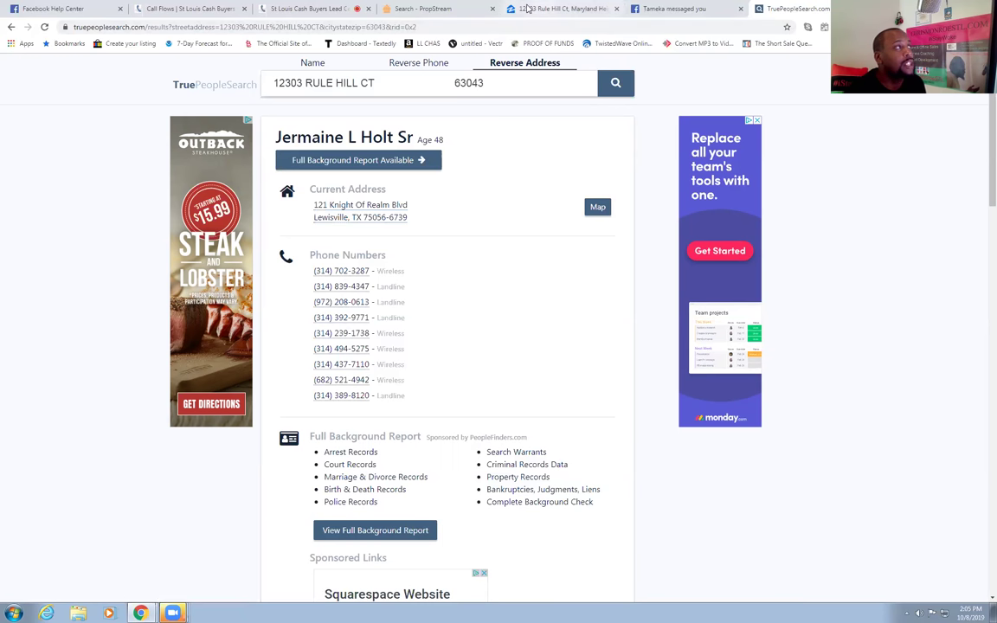
Return to the Maryland Heights property in PropStream and check its pre-foreclosure details for the auction and trustee information
left_click(450, 11)
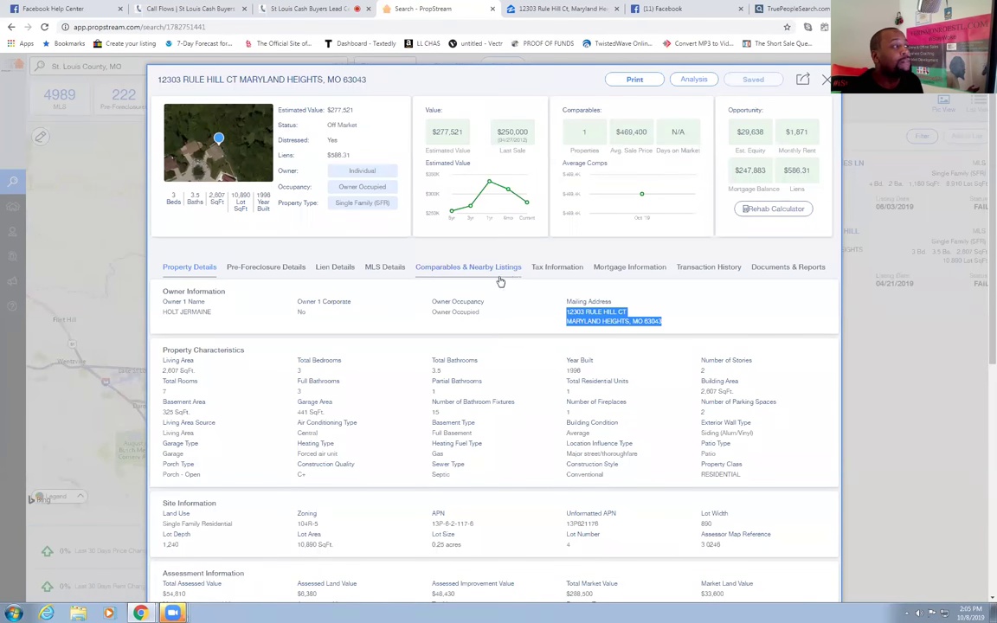
left_click(809, 10)
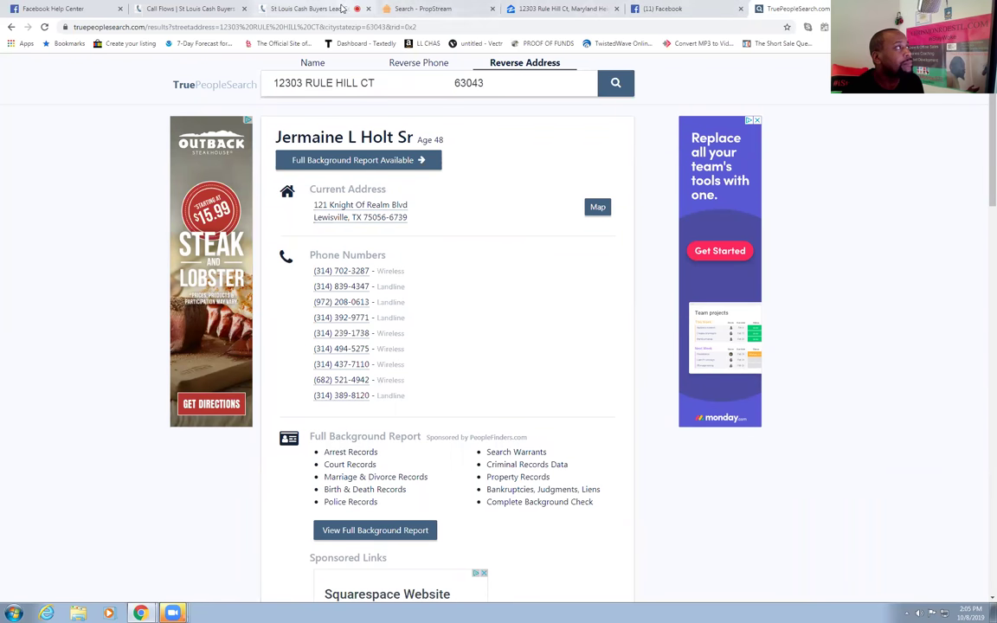
left_click(411, 8)
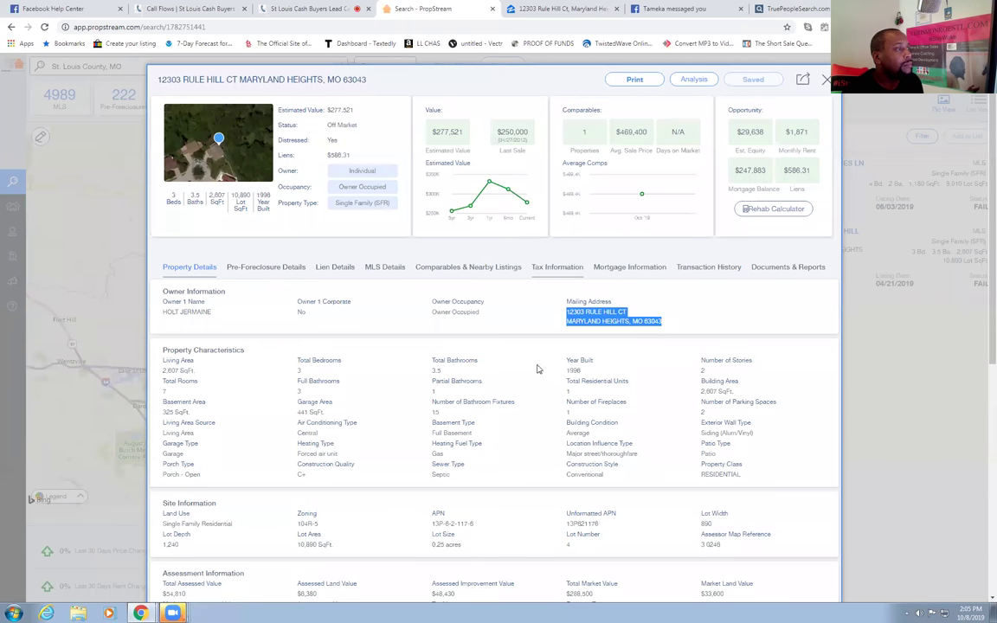
scroll(281, 330, "down", 3)
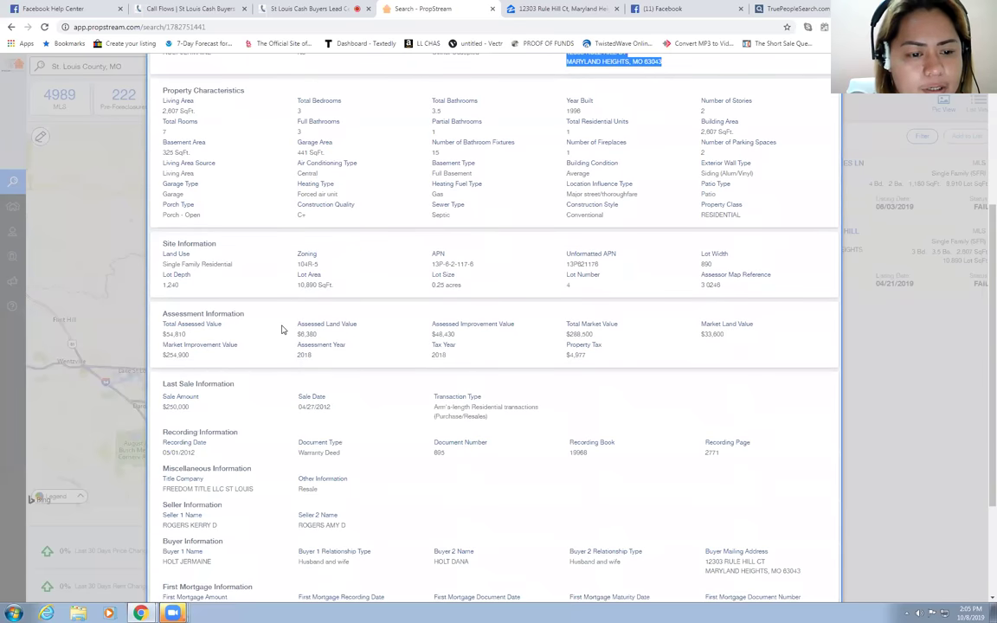
scroll(281, 330, "up", 3)
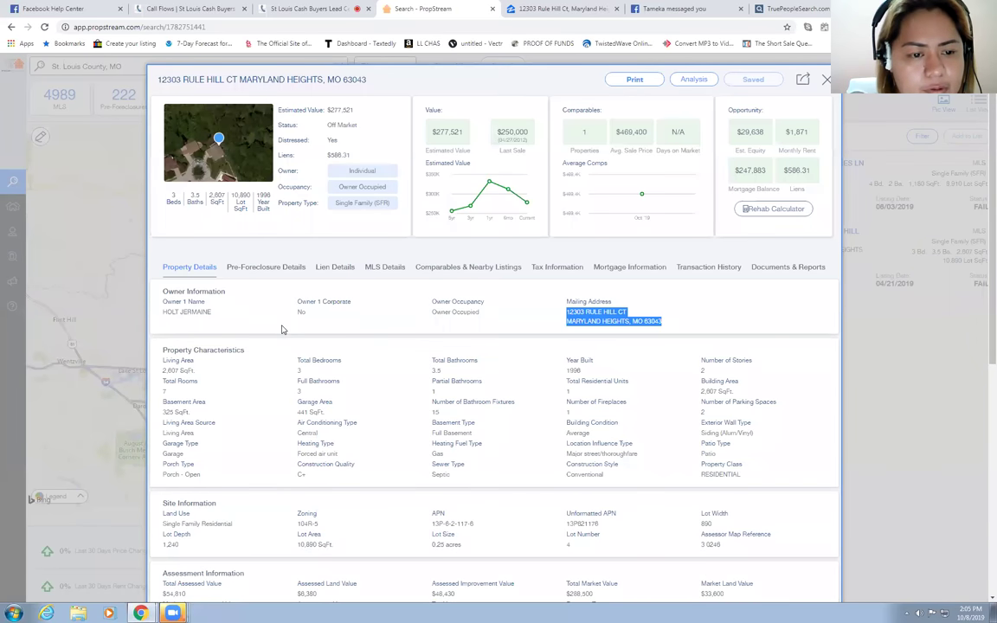
left_click(253, 270)
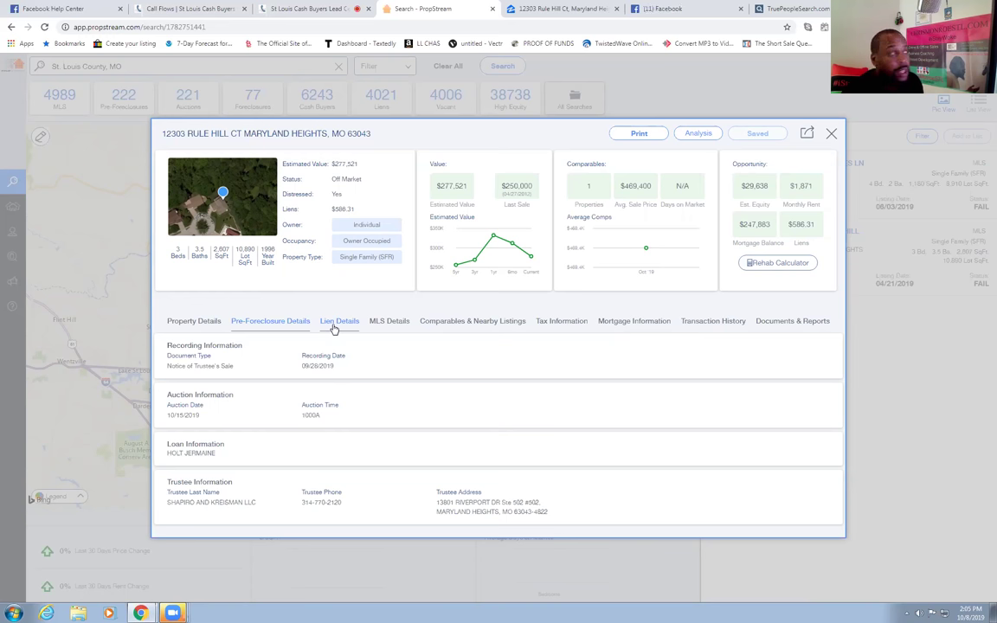
Look through the Maryland Heights home's photos on its Zillow auction listing
left_click(553, 9)
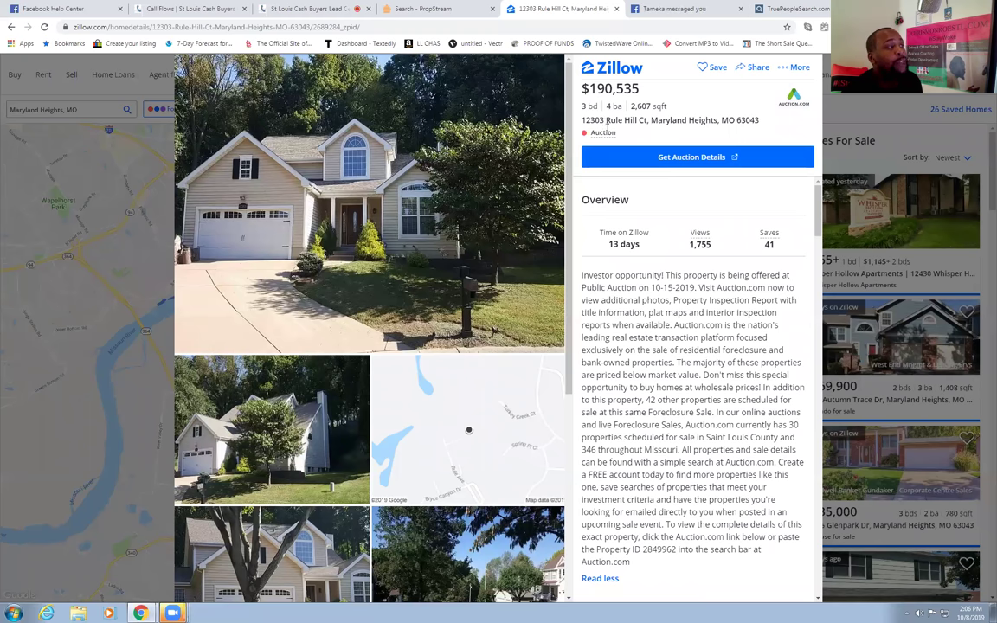
scroll(467, 423, "down", 3)
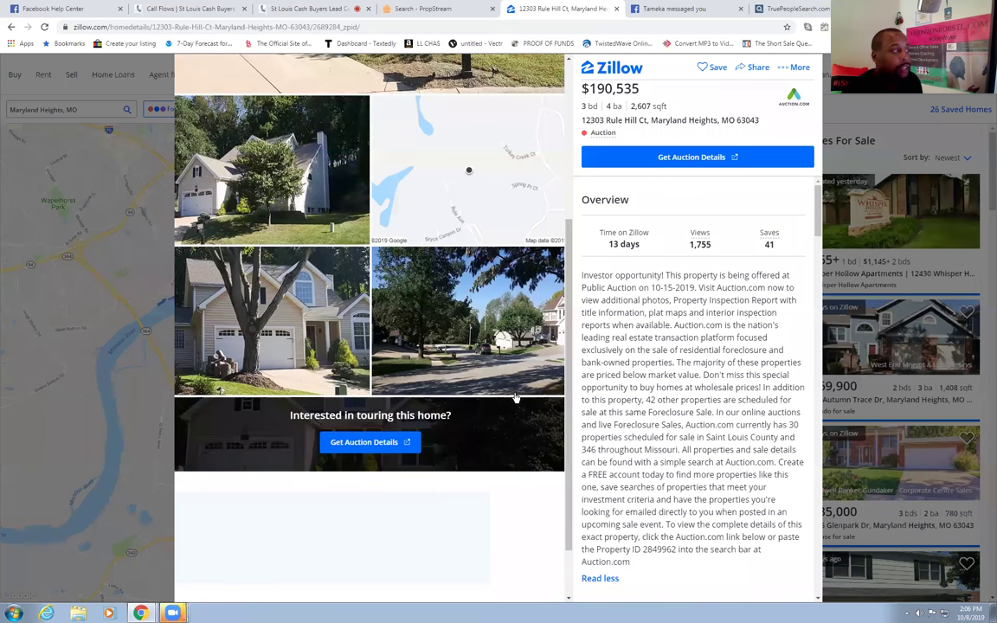
scroll(510, 397, "up", 2)
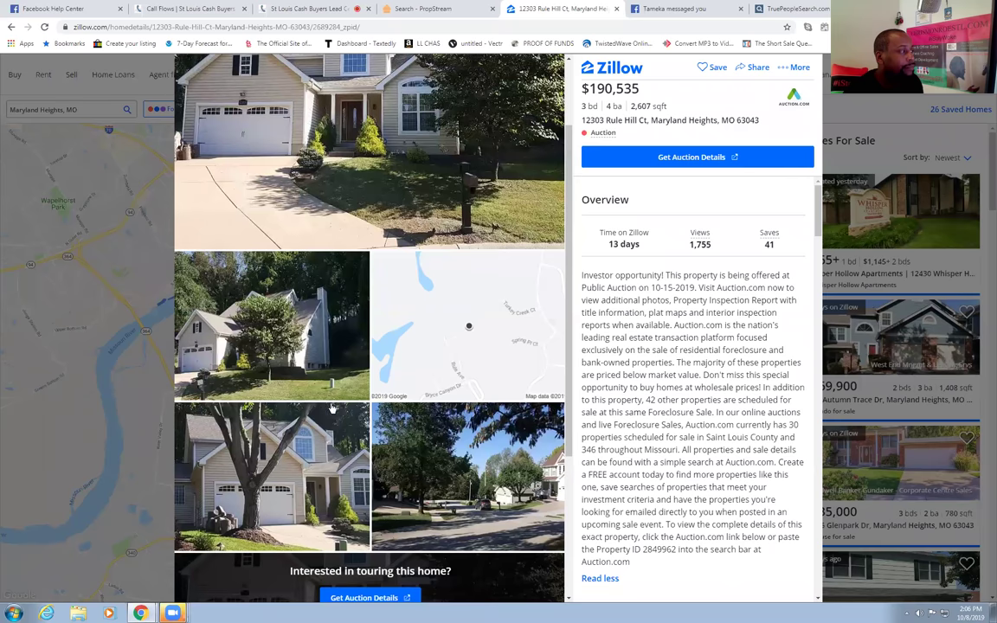
scroll(332, 408, "up", 1)
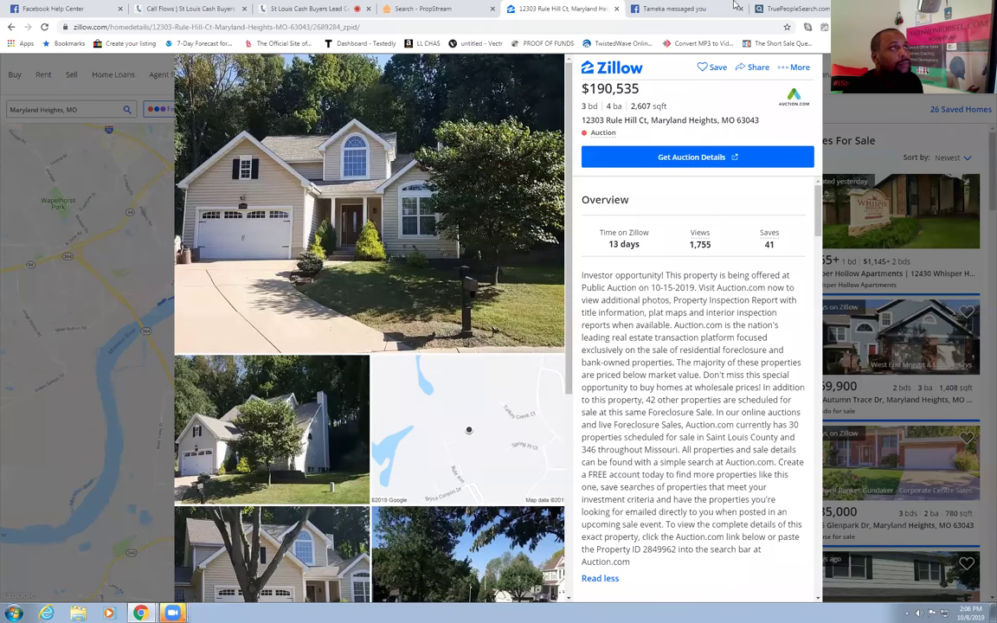
Go back to the TruePeopleSearch address results and read the second resident's record, including possible relatives and associates
left_click(438, 9)
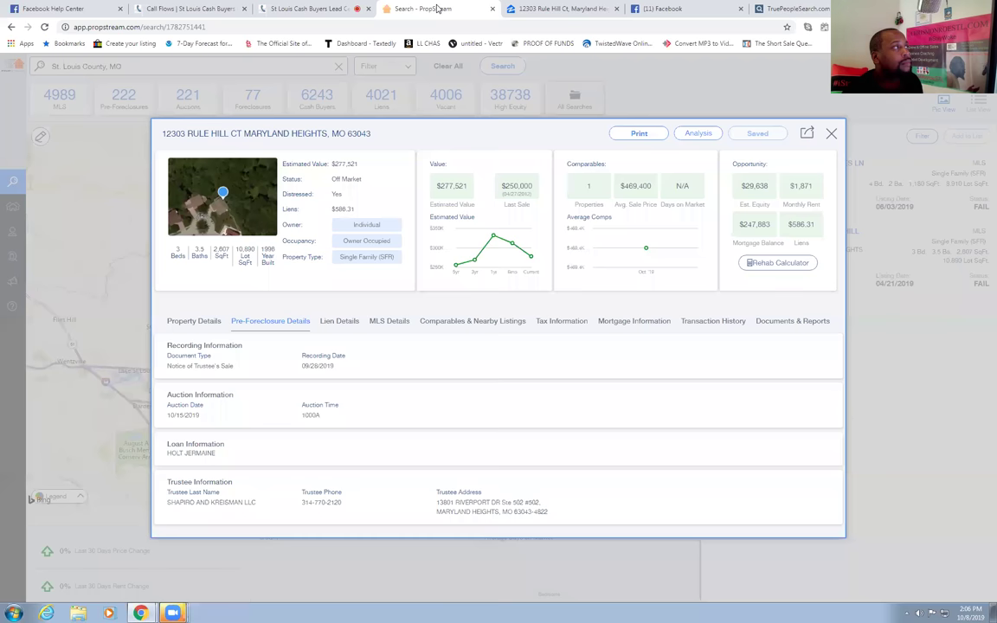
left_click(783, 8)
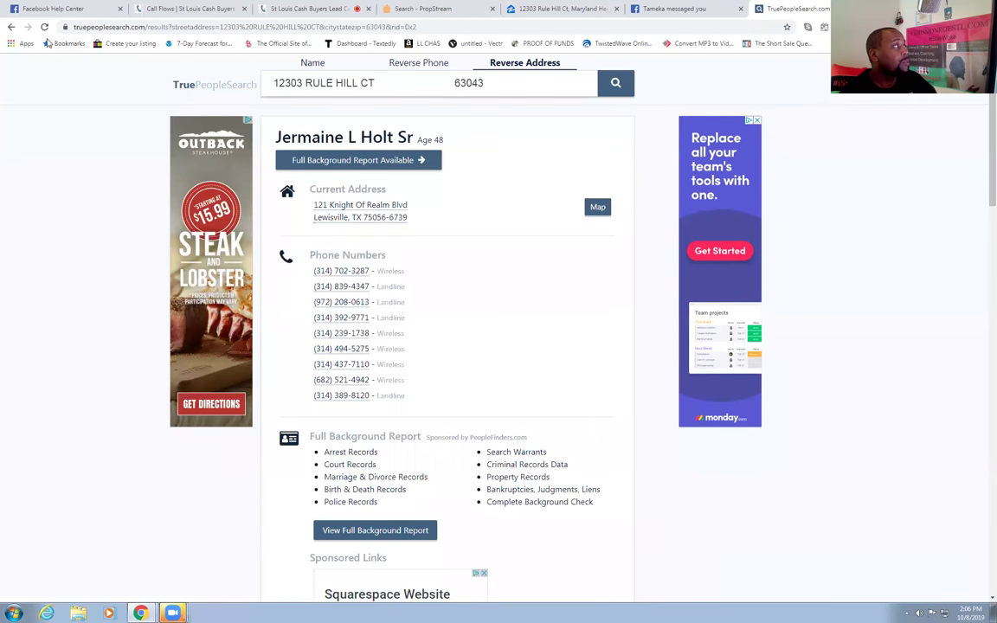
left_click(10, 27)
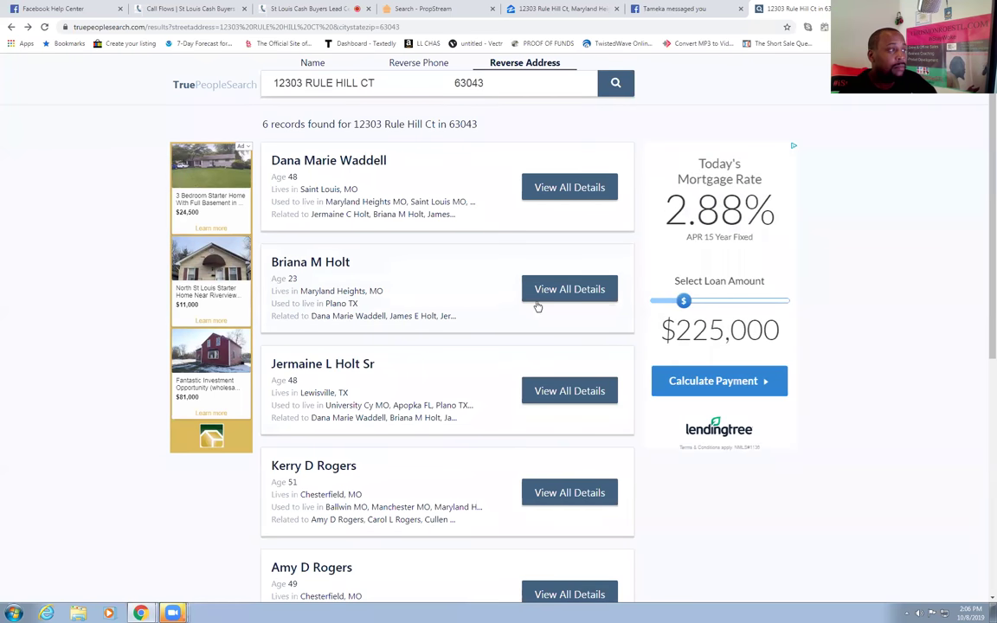
left_click(505, 335)
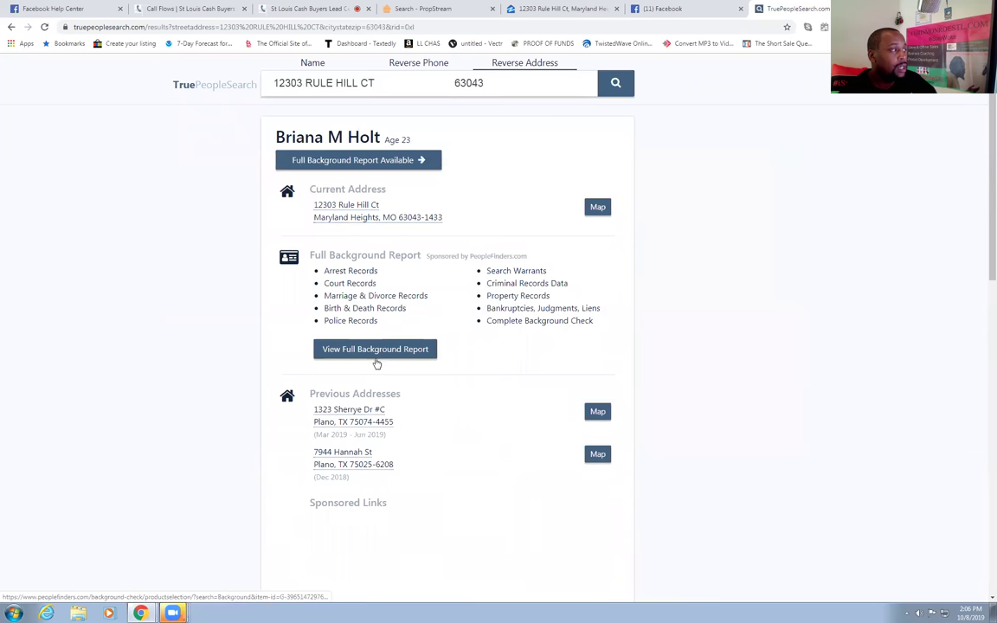
scroll(366, 372, "down", 8)
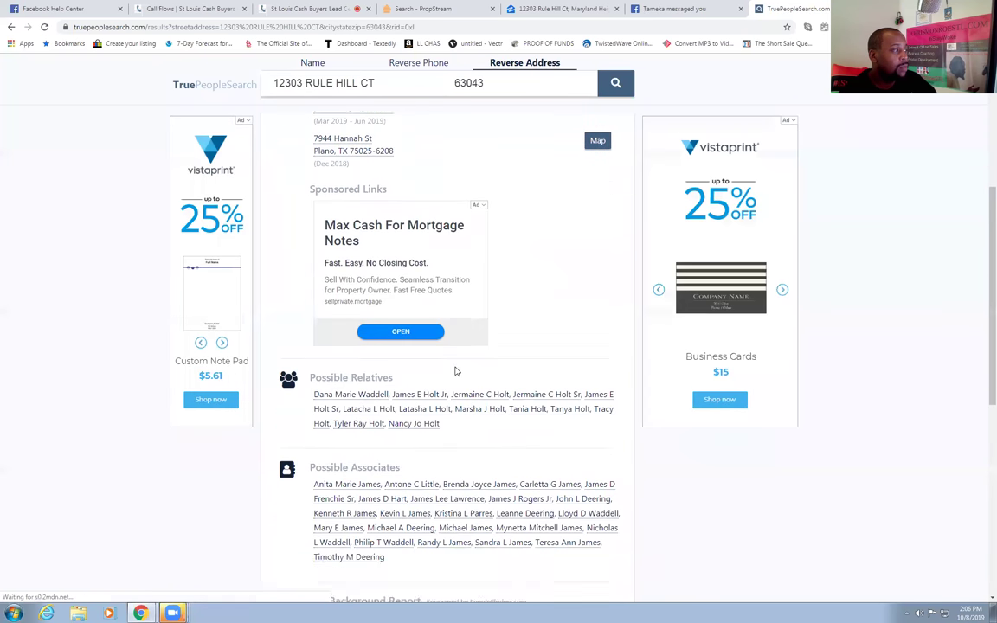
scroll(461, 370, "down", 3)
scroll(461, 370, "up", 9)
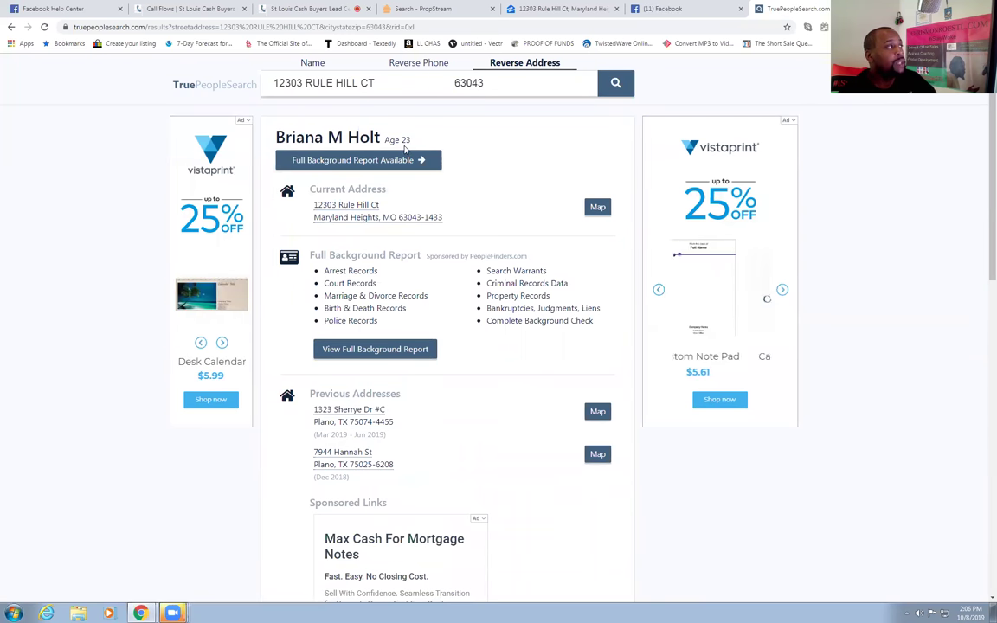
Return to the address results and compare all listed residents by surname, current city, and relatives
left_click(12, 26)
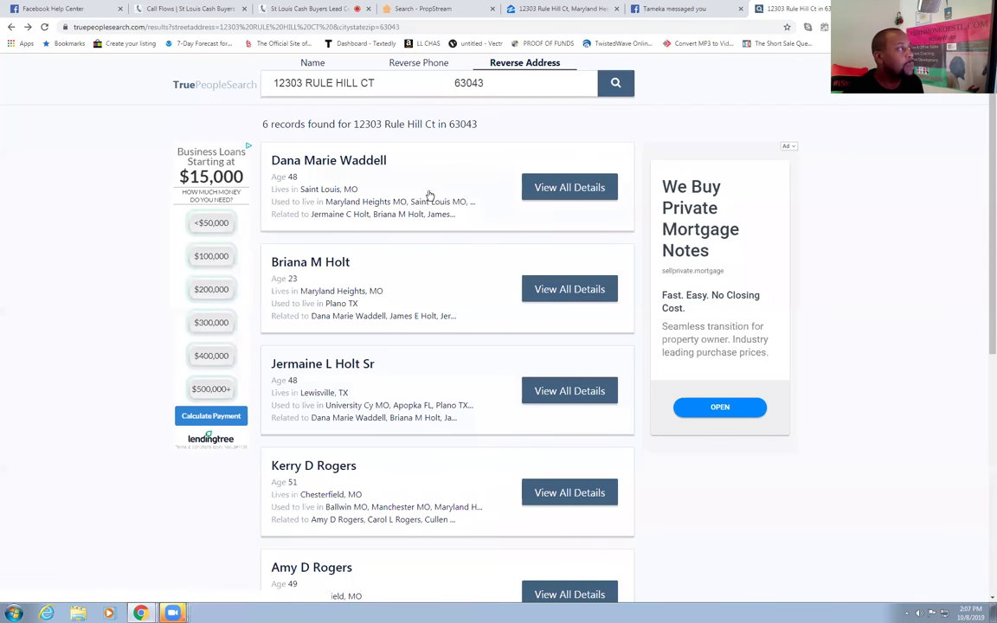
scroll(422, 197, "down", 1)
scroll(328, 363, "down", 3)
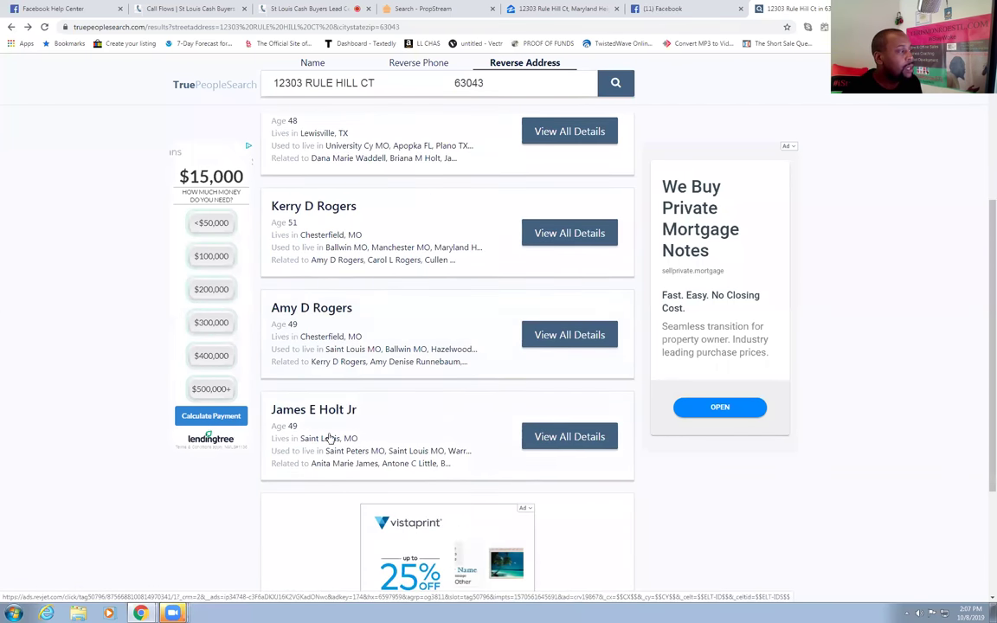
scroll(387, 423, "up", 3)
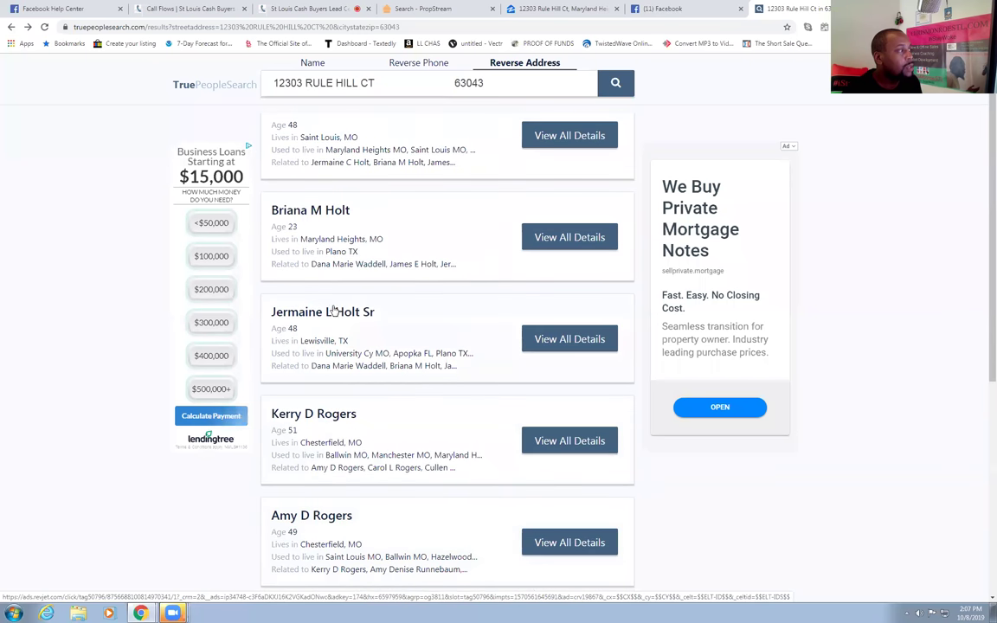
scroll(397, 381, "down", 3)
scroll(383, 376, "up", 3)
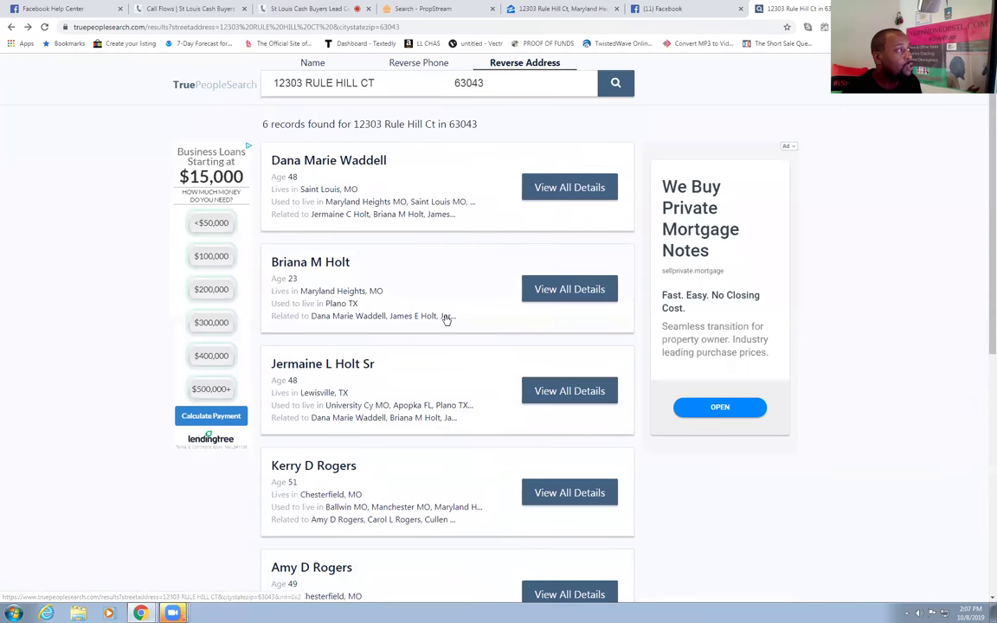
scroll(445, 318, "down", 2)
scroll(443, 323, "up", 2)
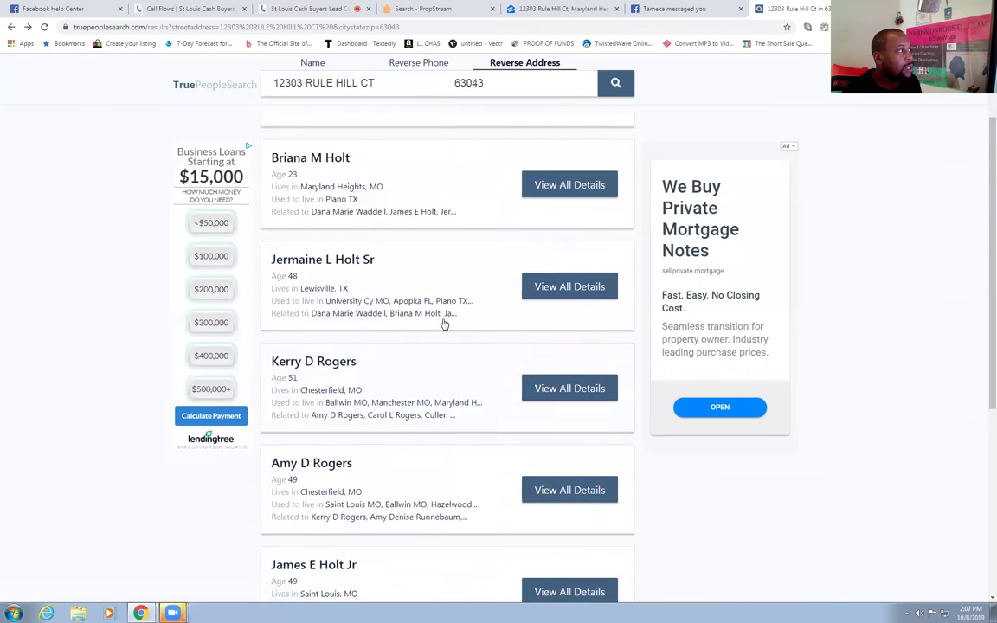
Open the record of the 48-year-old resident living in Lewisville, TX, and expand the full list of email addresses
left_click(525, 391)
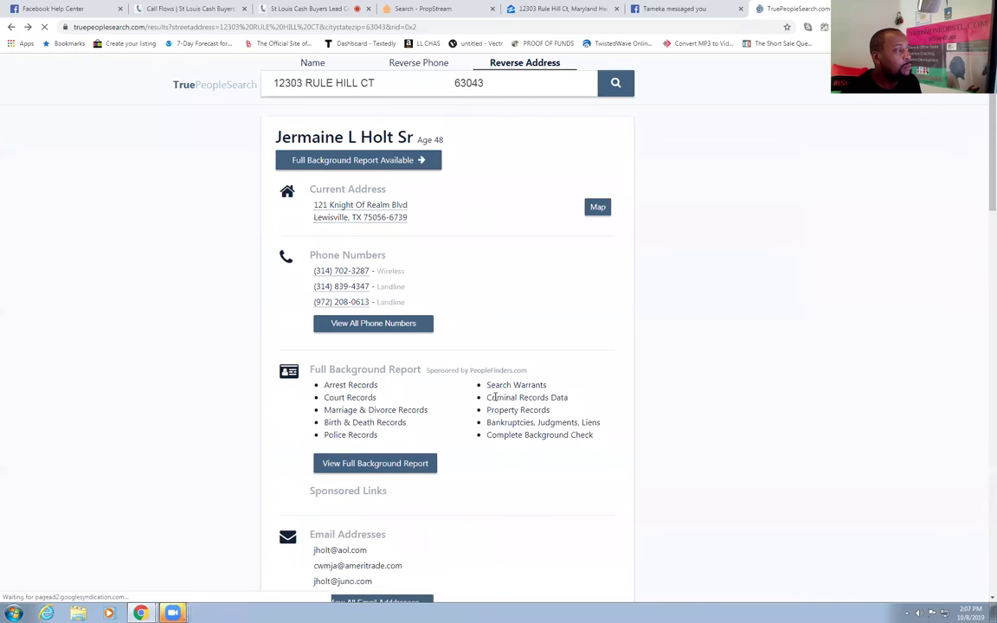
scroll(471, 403, "down", 3)
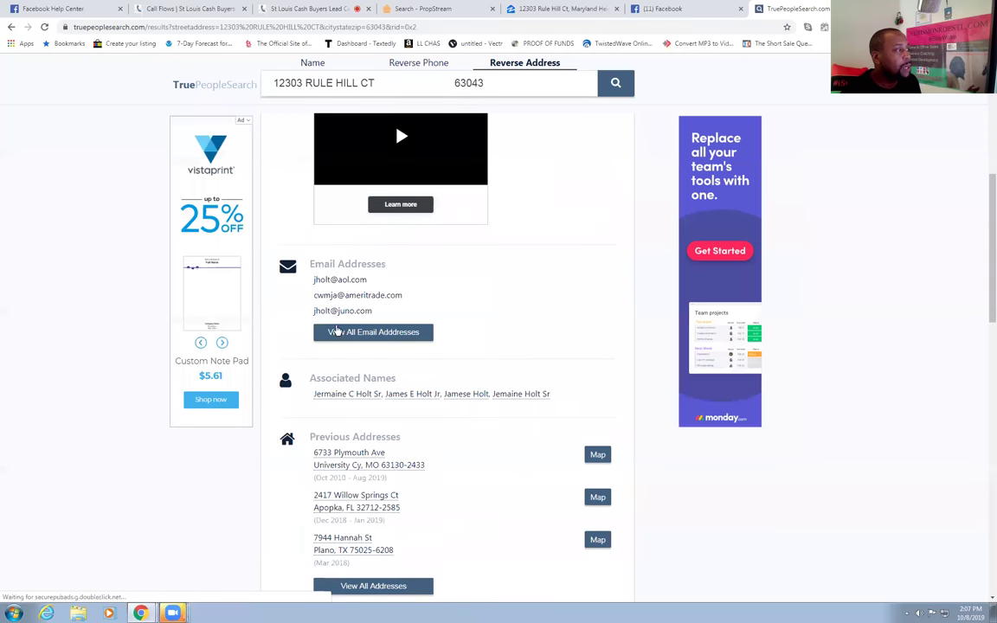
left_click(379, 333)
scroll(365, 371, "down", 2)
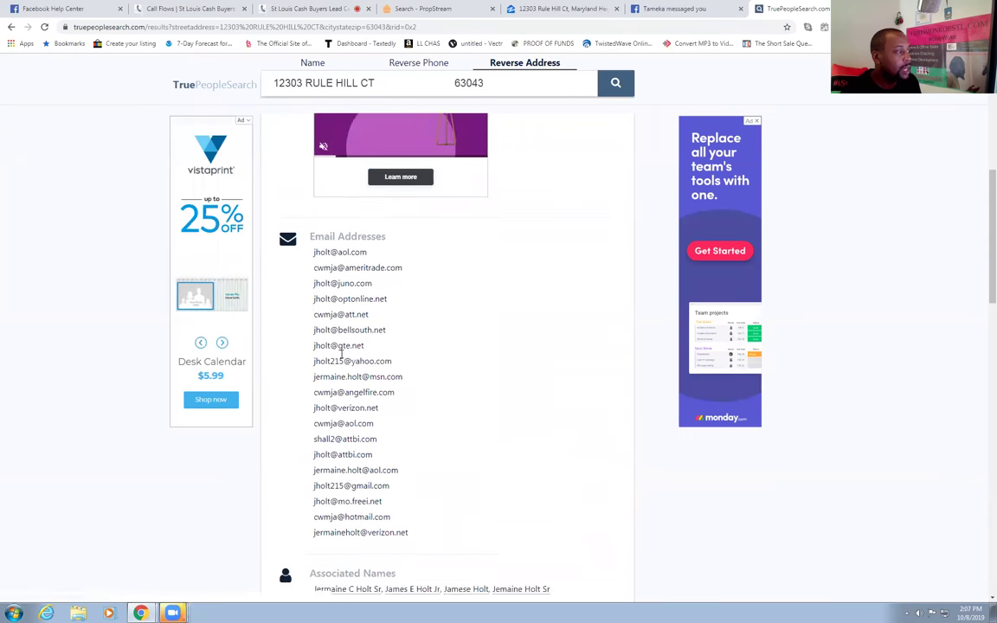
Read the rest of the resident's record, covering associated names, previous addresses, possible relatives, associates, and businesses
scroll(365, 370, "down", 3)
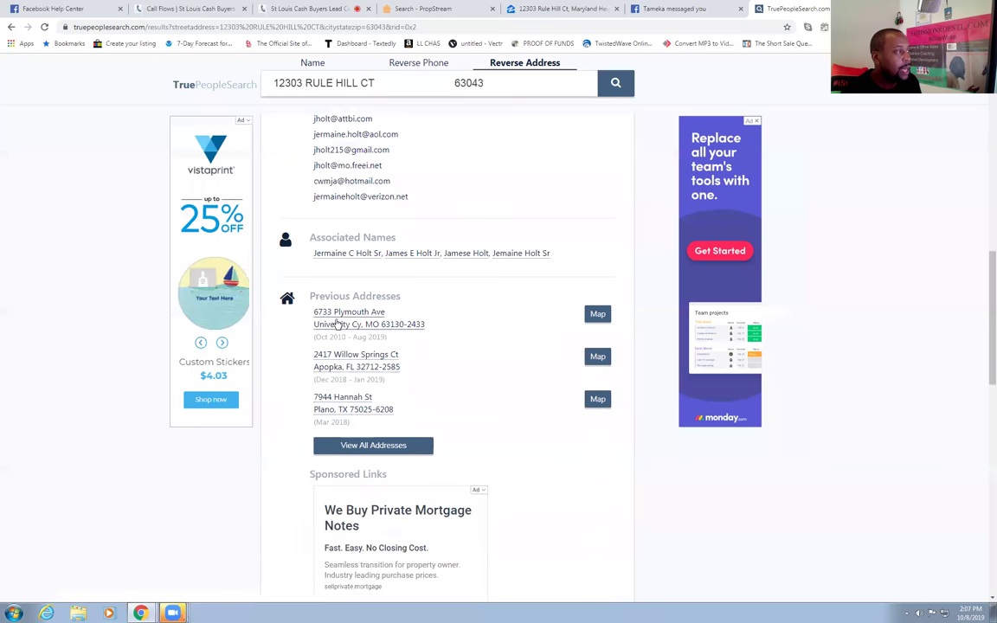
scroll(396, 327, "down", 5)
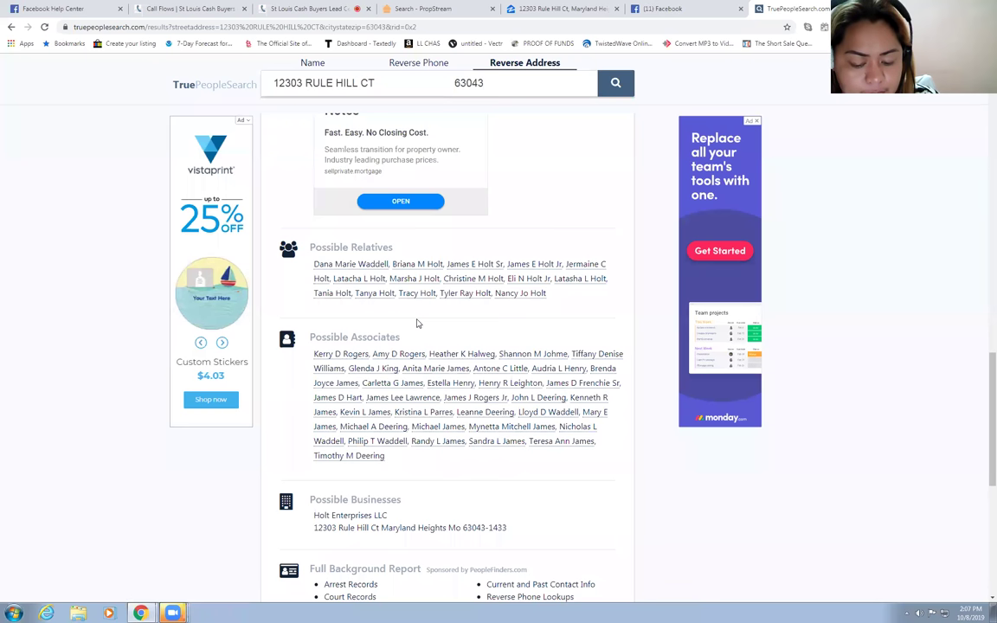
scroll(412, 323, "down", 1)
scroll(296, 418, "down", 2)
scroll(298, 423, "up", 3)
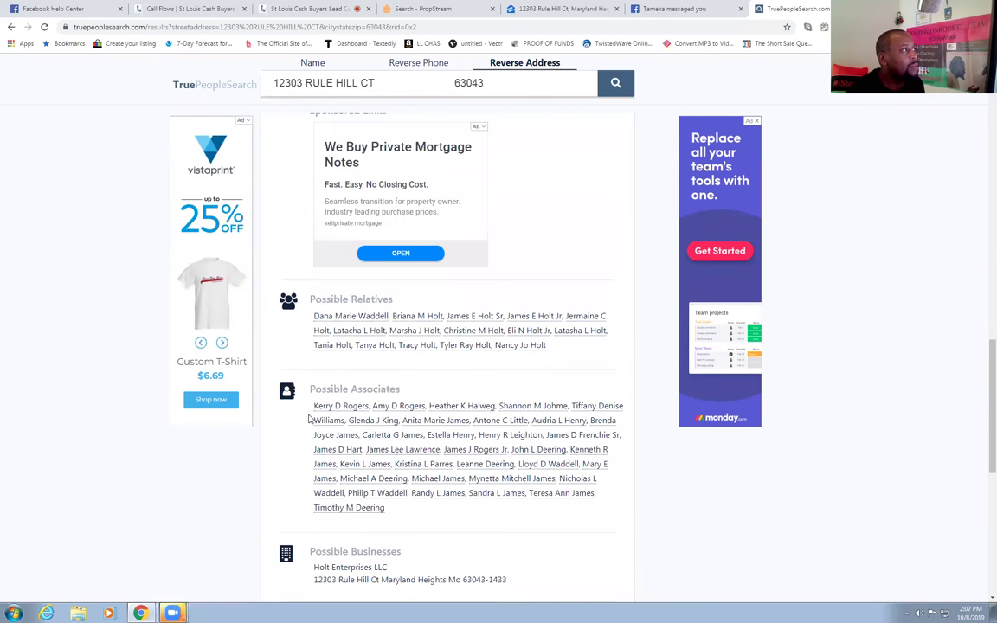
scroll(311, 400, "up", 4)
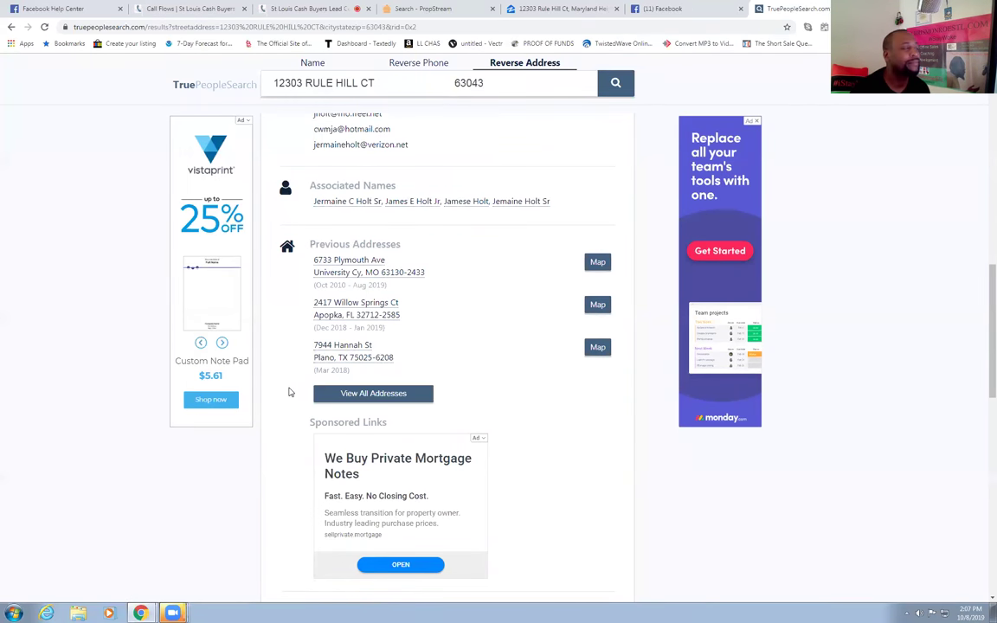
Switch back to PropStream and close the Maryland Heights property's details to return to the St. Louis County search results
left_click(548, 12)
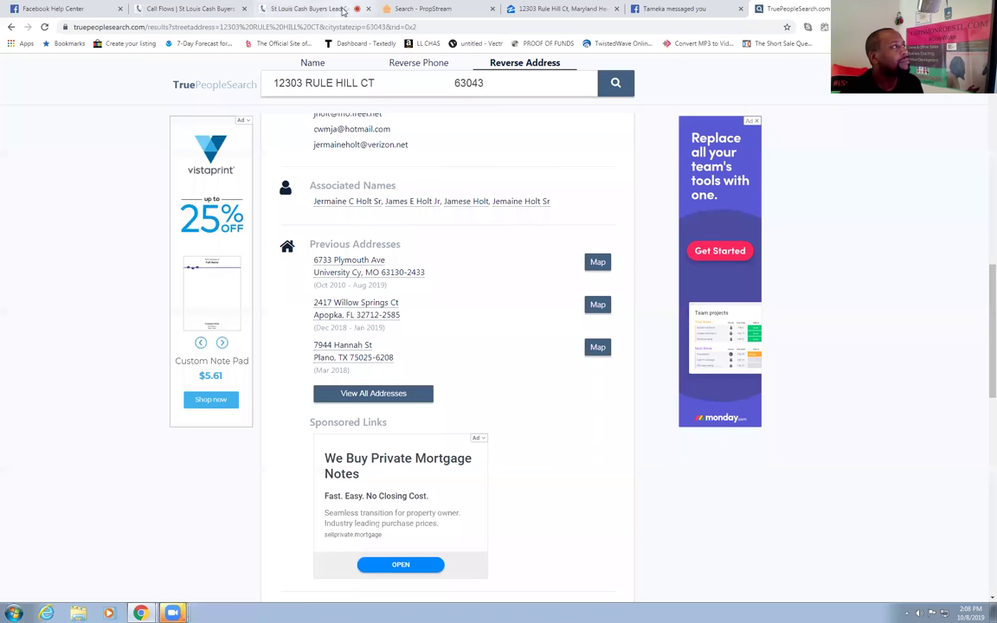
left_click(419, 10)
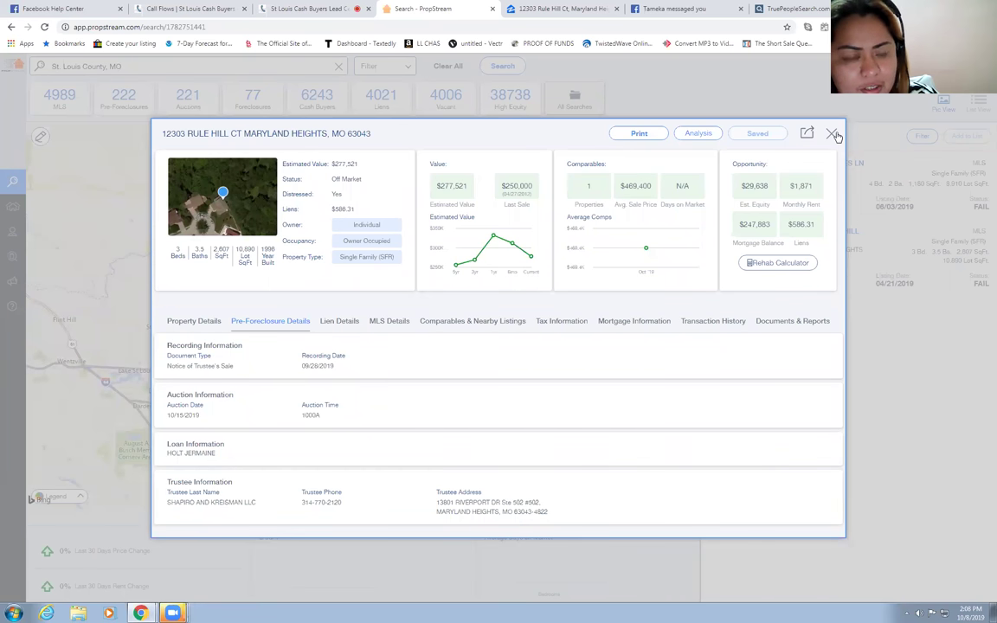
left_click(833, 134)
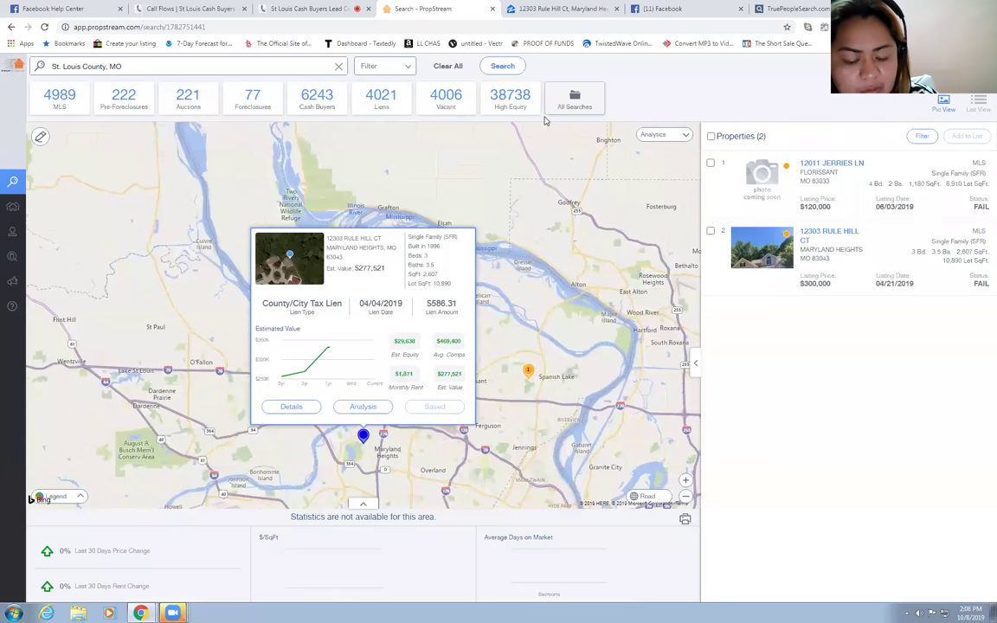